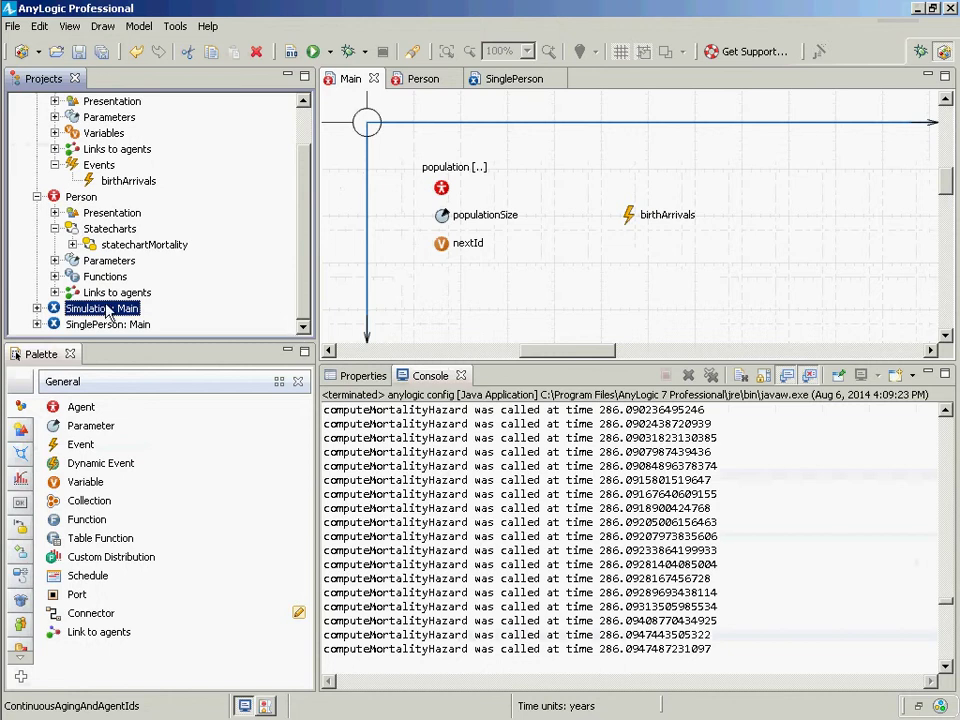
- Scroll to the top of the Projects tree and open the Person agent's diagram
scroll(300, 140, "up", 1)
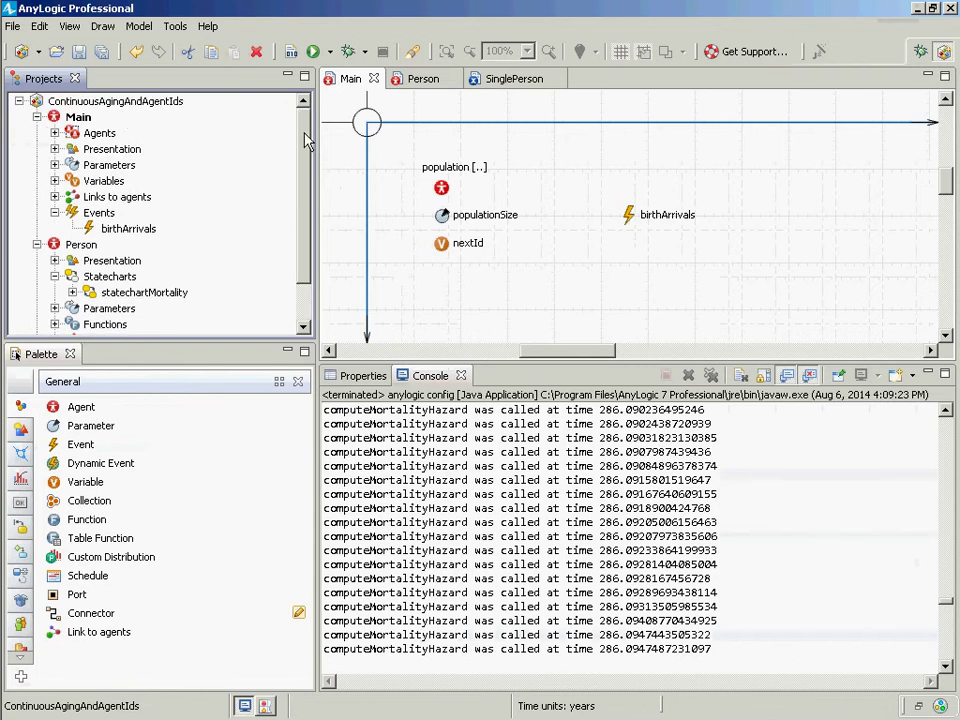
double_click(80, 245)
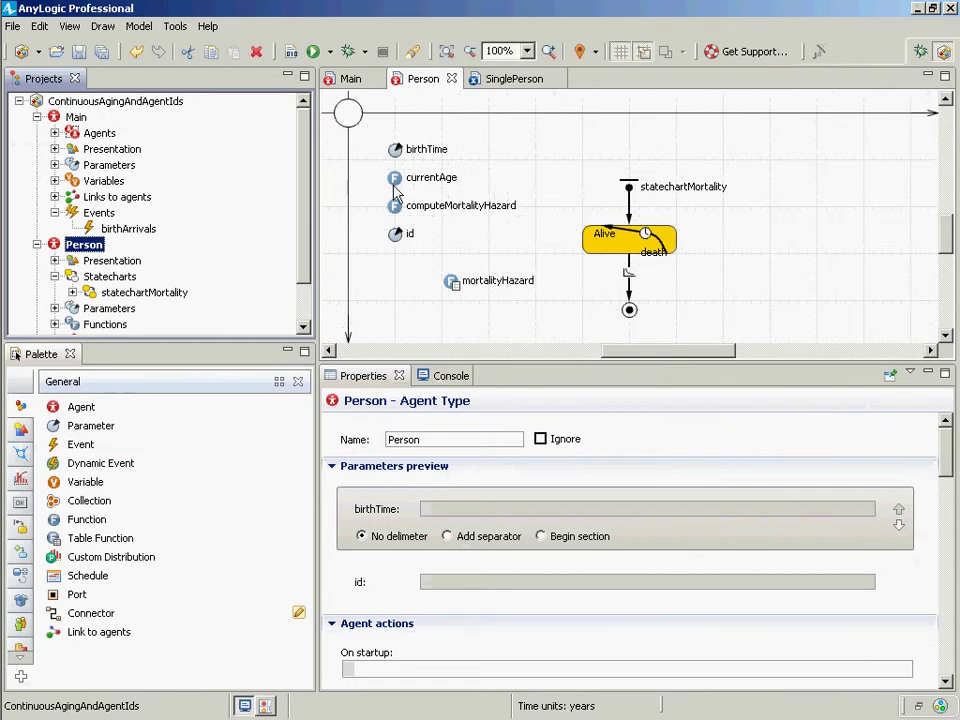
- Select currentAge and scroll its properties to the 'time() - birthTime' function body
left_click(425, 178)
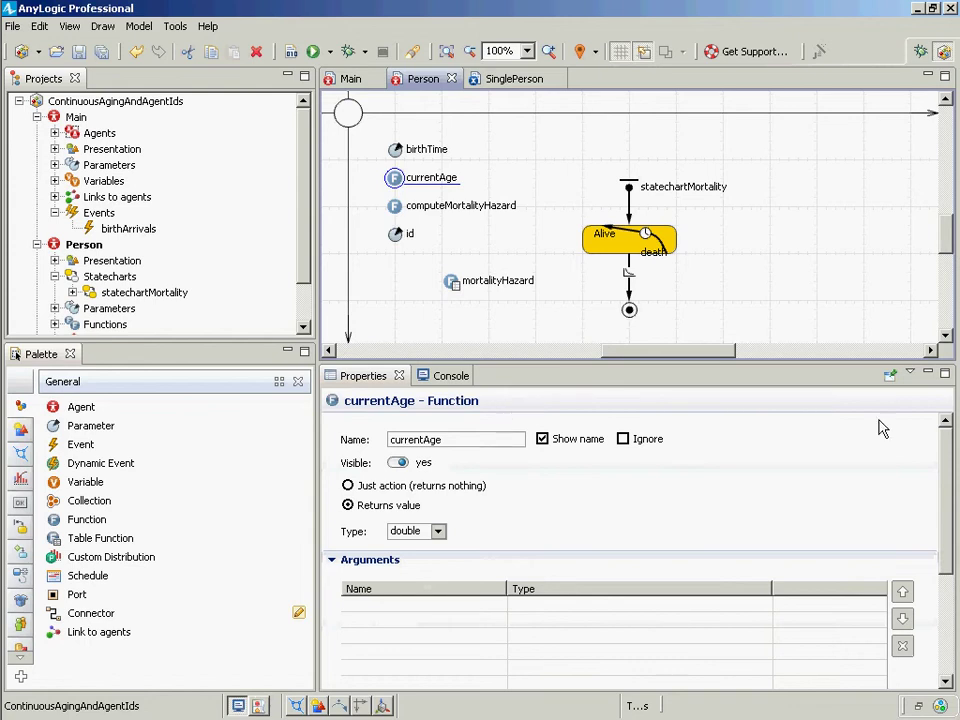
left_click_drag(951, 454, 953, 605)
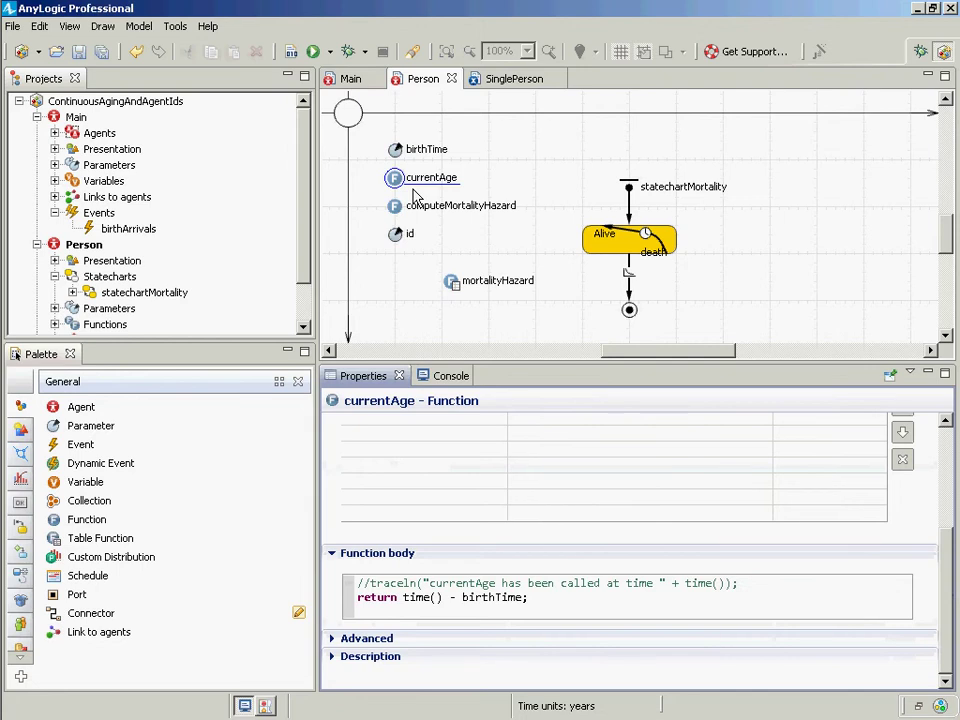
- Review the mortalityHazard table data, then select the death transition with rate computeMortalityHazard()
left_click(452, 281)
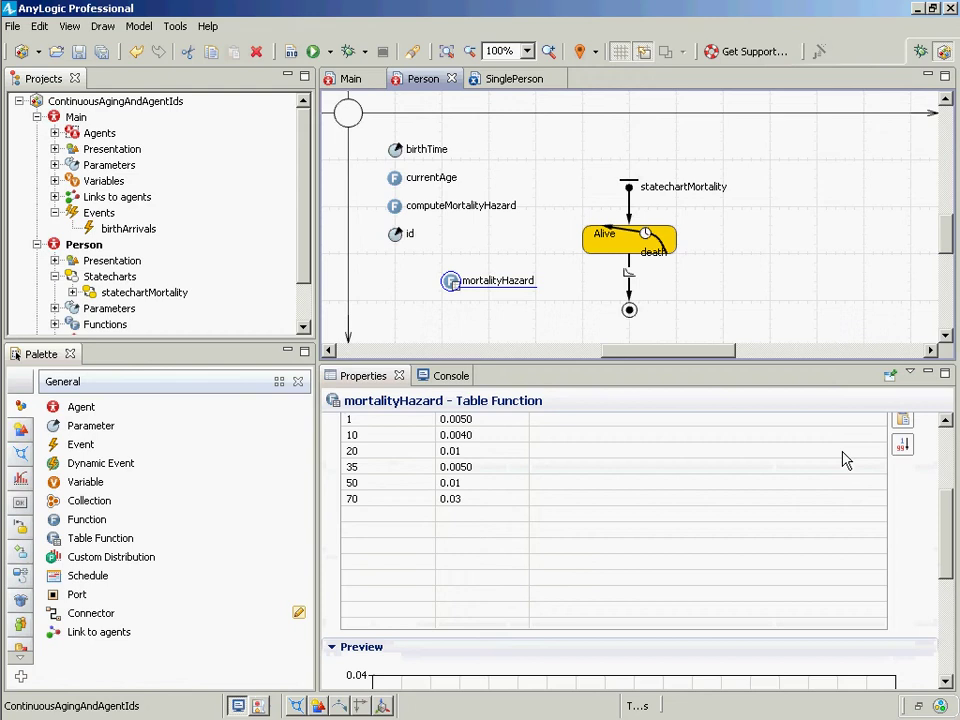
mouse_move(946, 540)
left_mouse_down()
mouse_move(950, 462)
mouse_move(949, 621)
mouse_move(949, 454)
left_mouse_up()
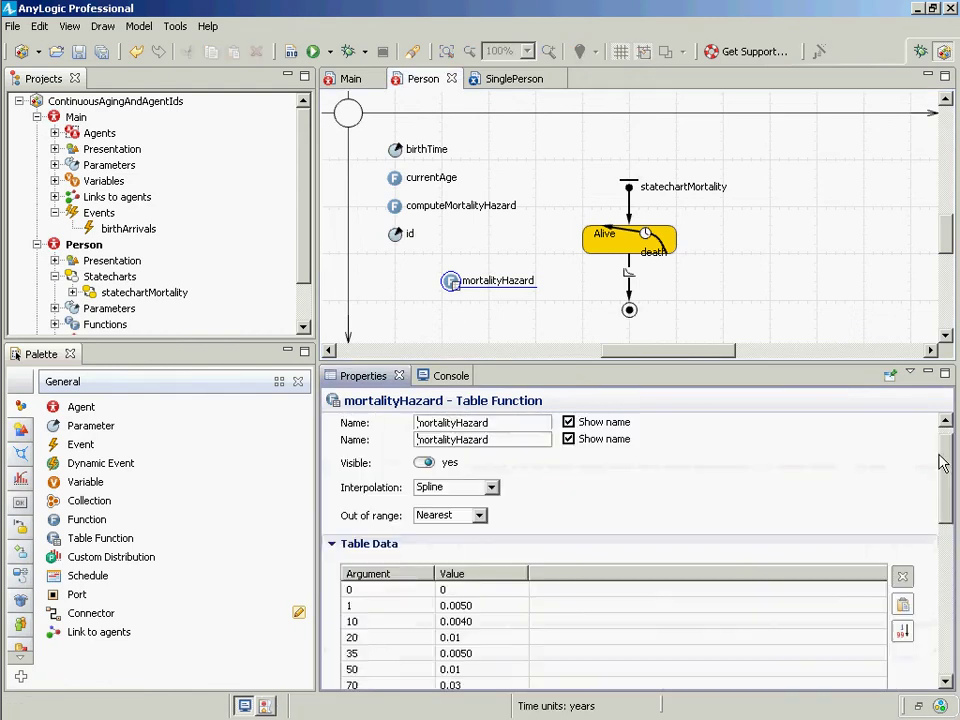
left_click(629, 275)
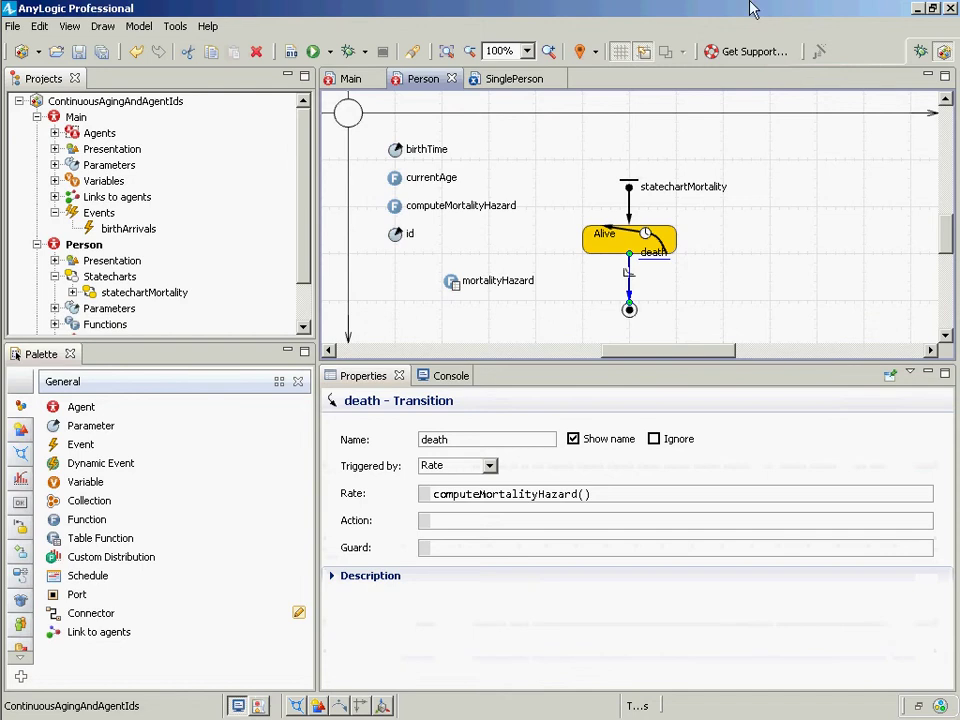
left_click(348, 114)
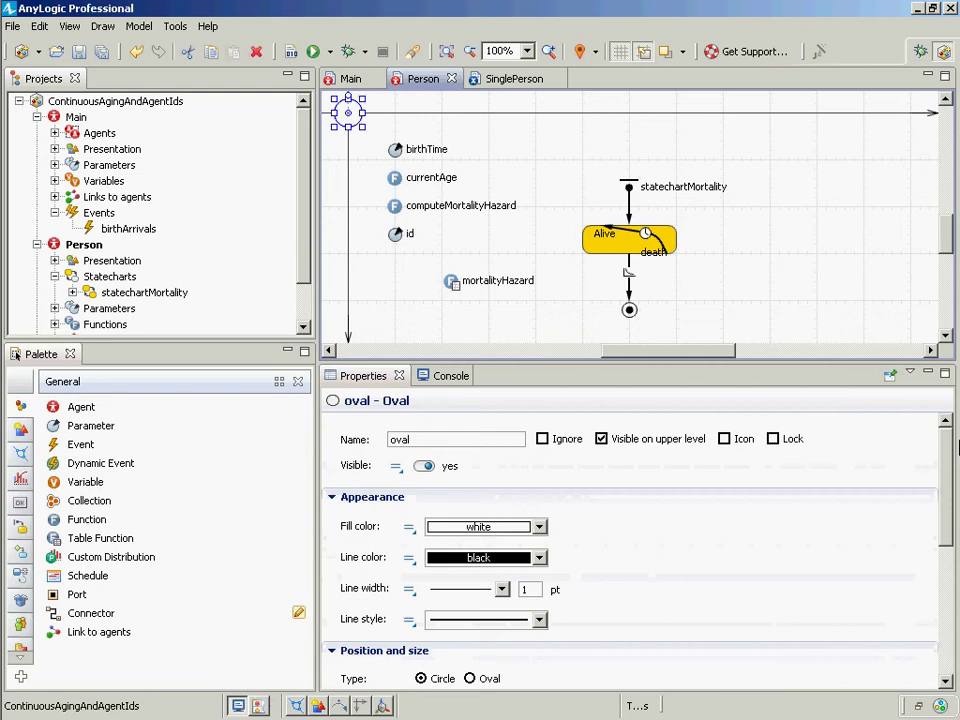
left_click_drag(943, 478, 938, 565)
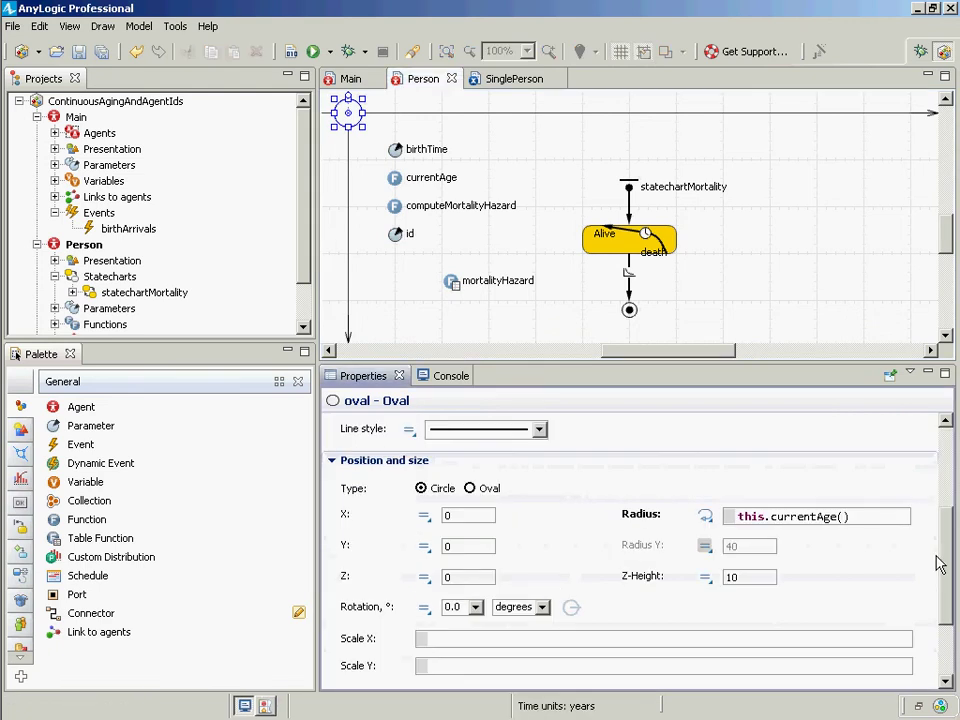
scroll(900, 552, "down", 2)
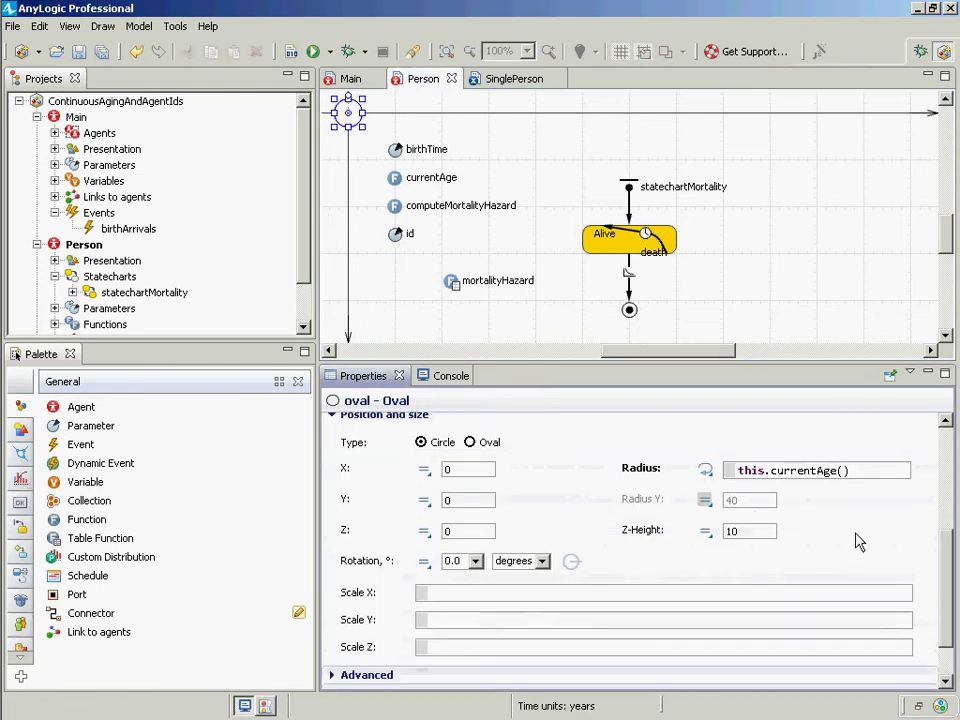
left_click(629, 272)
left_click(502, 494)
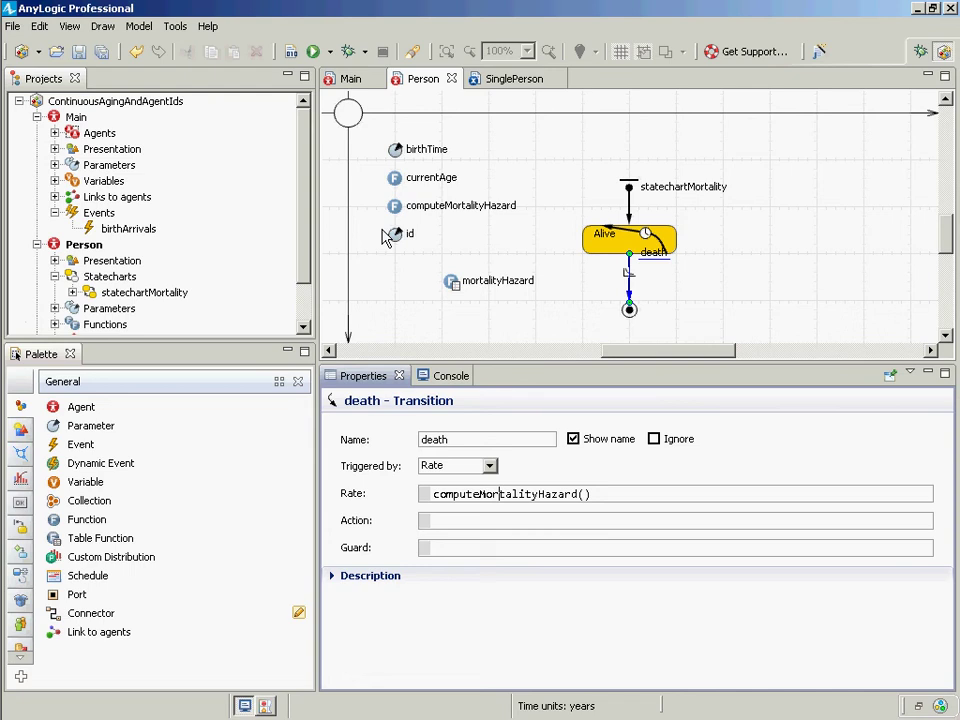
- Open the SinglePerson experiment, whose populationSize is 1
left_click(304, 325)
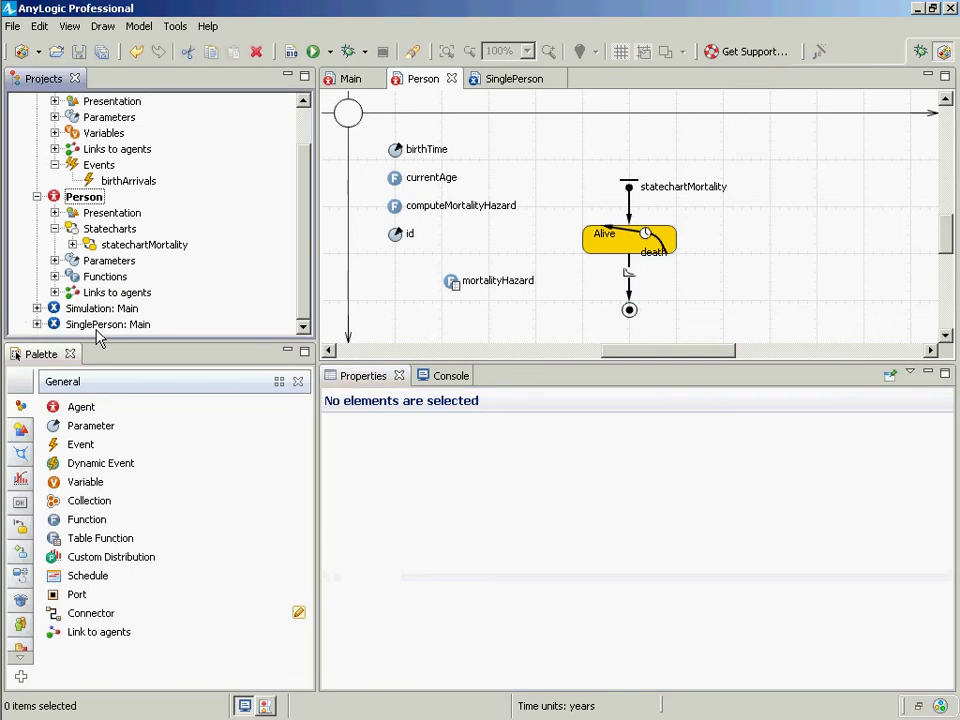
double_click(100, 325)
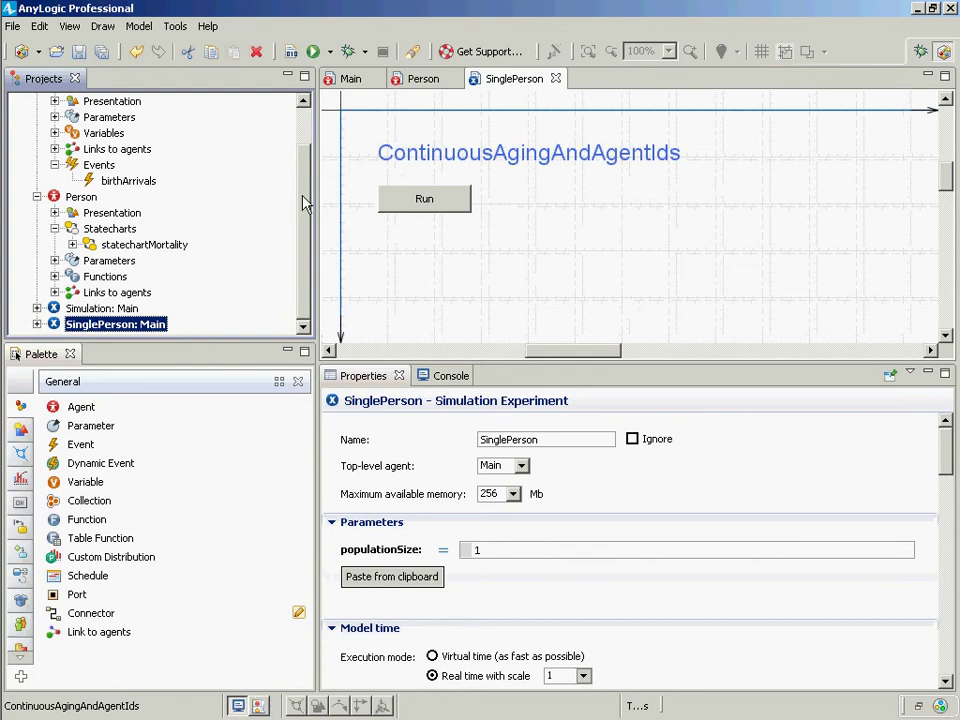
left_click_drag(305, 203, 300, 141)
- Review the recomputeMortalityHazard transition in the Person diagram
left_click(74, 246)
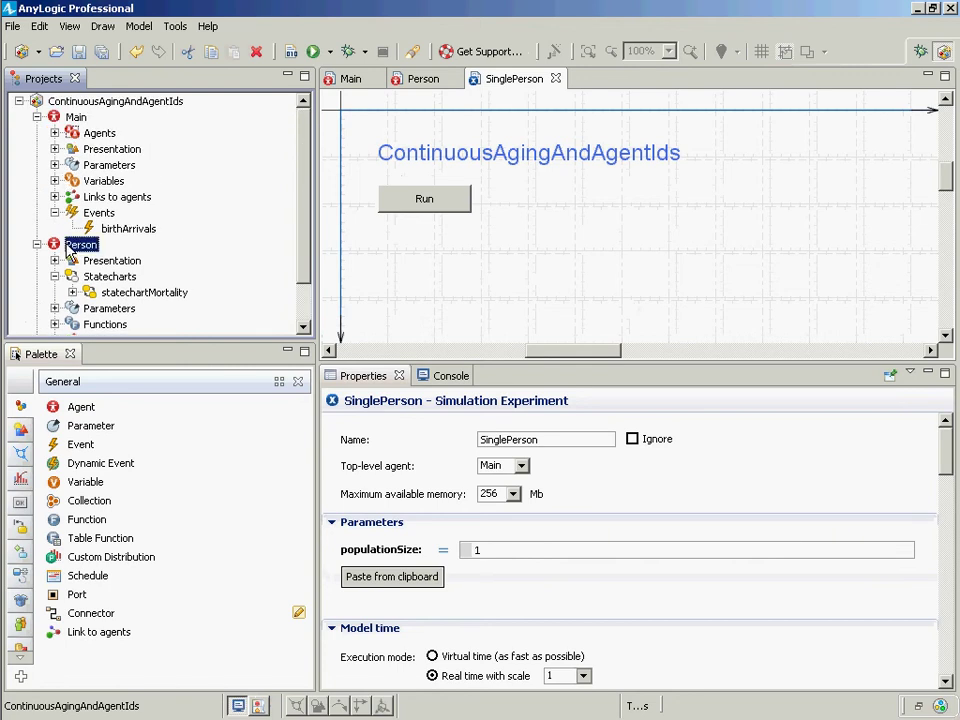
double_click(70, 246)
left_click(638, 232)
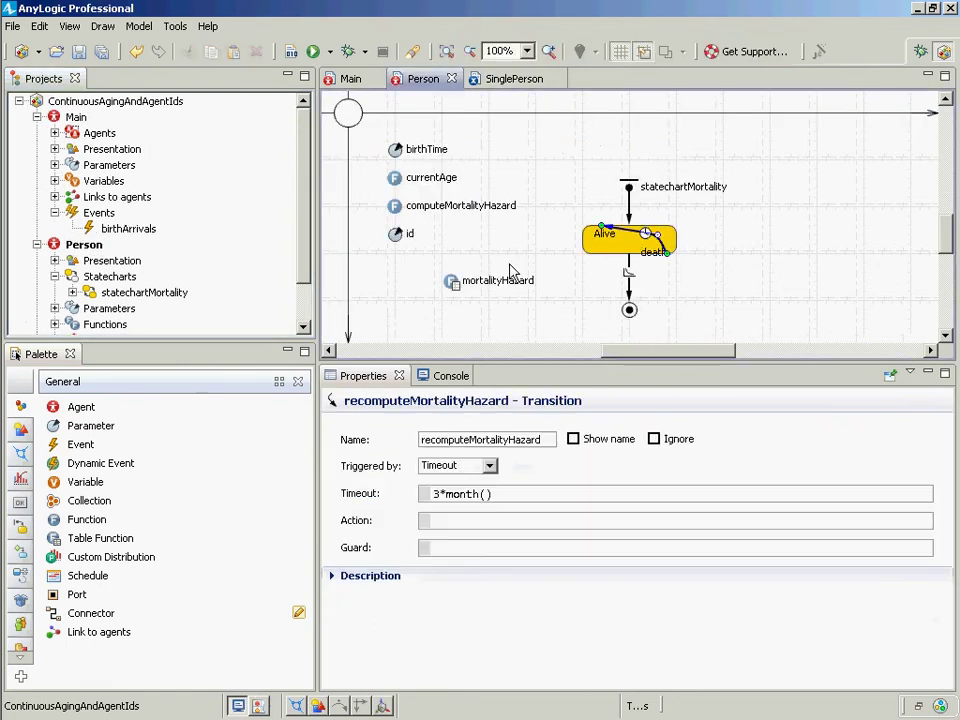
left_click(355, 323)
left_click(305, 310)
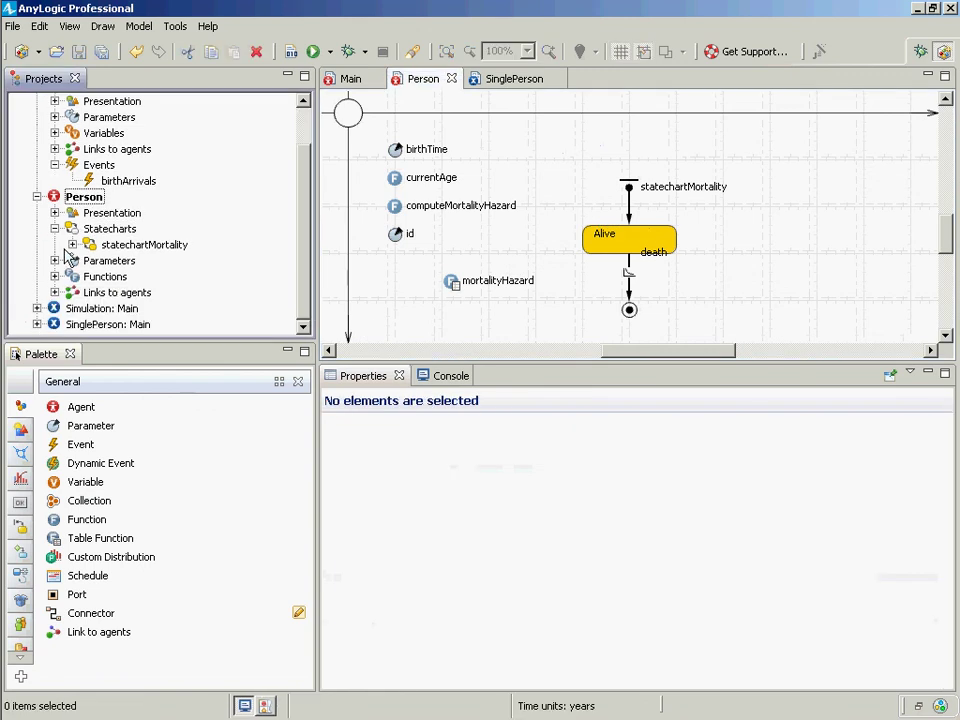
right_click(95, 325)
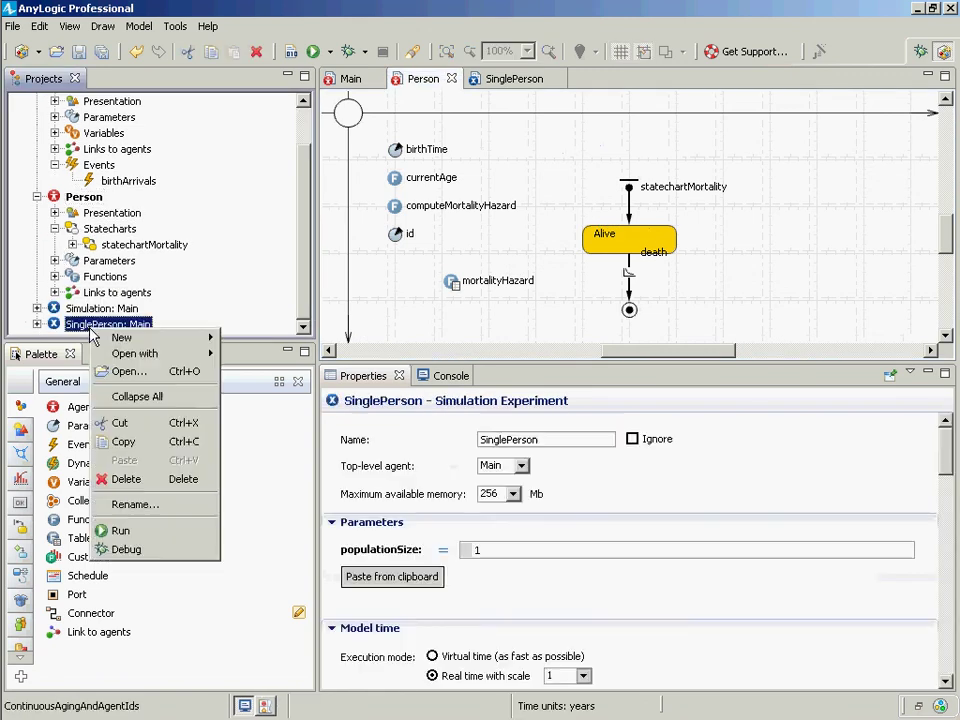
- Run SinglePerson at x100 speed, then close the run window
left_click(143, 535)
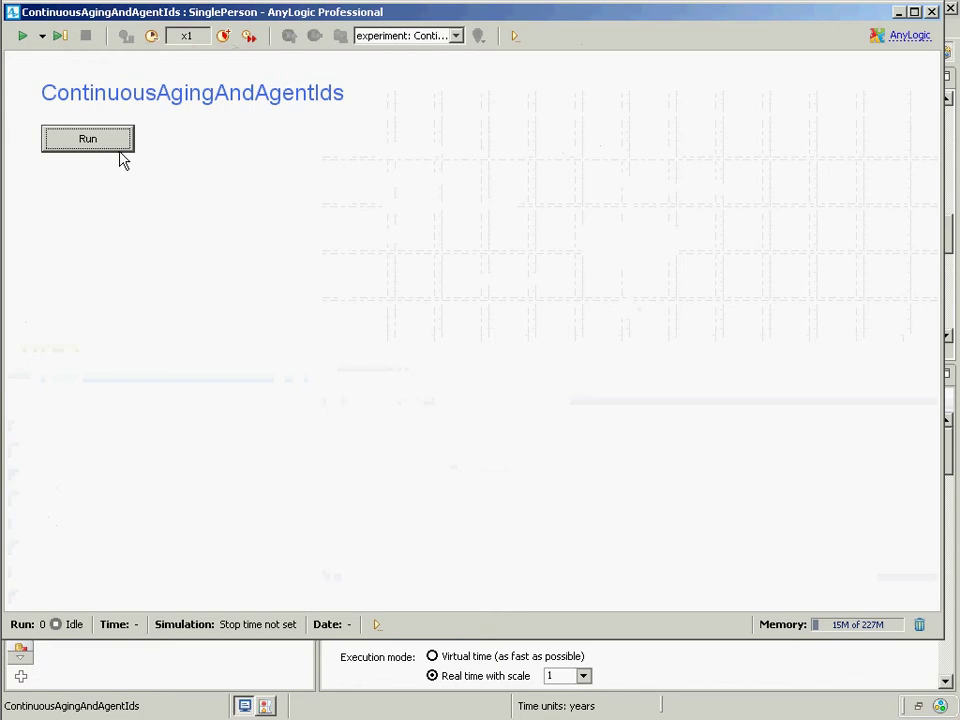
left_click(66, 146)
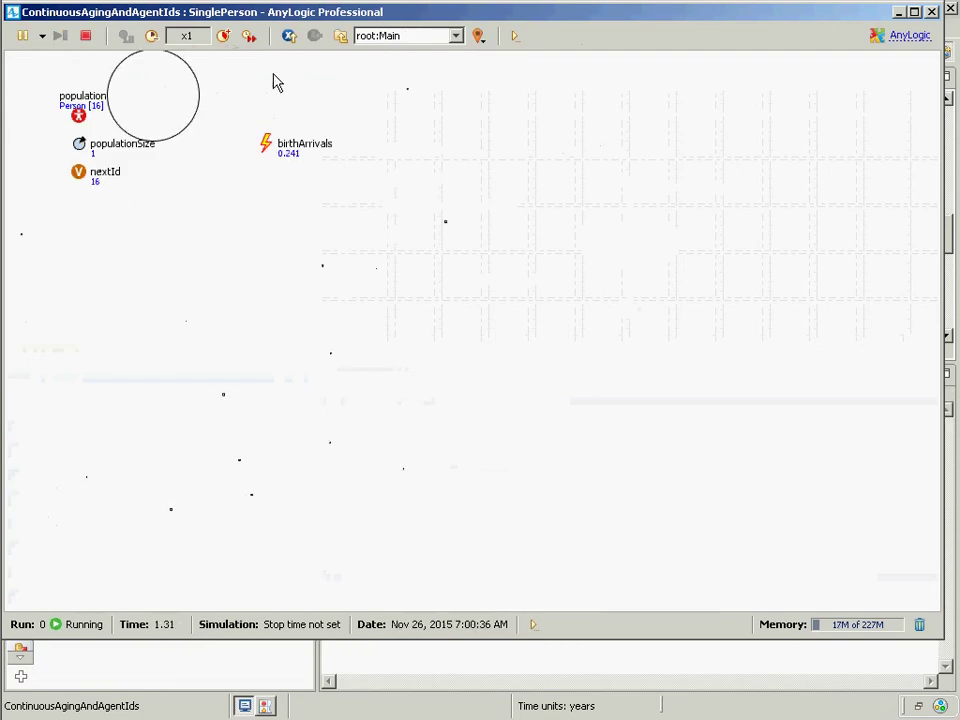
left_click(225, 40)
left_click(225, 38)
left_click(225, 38)
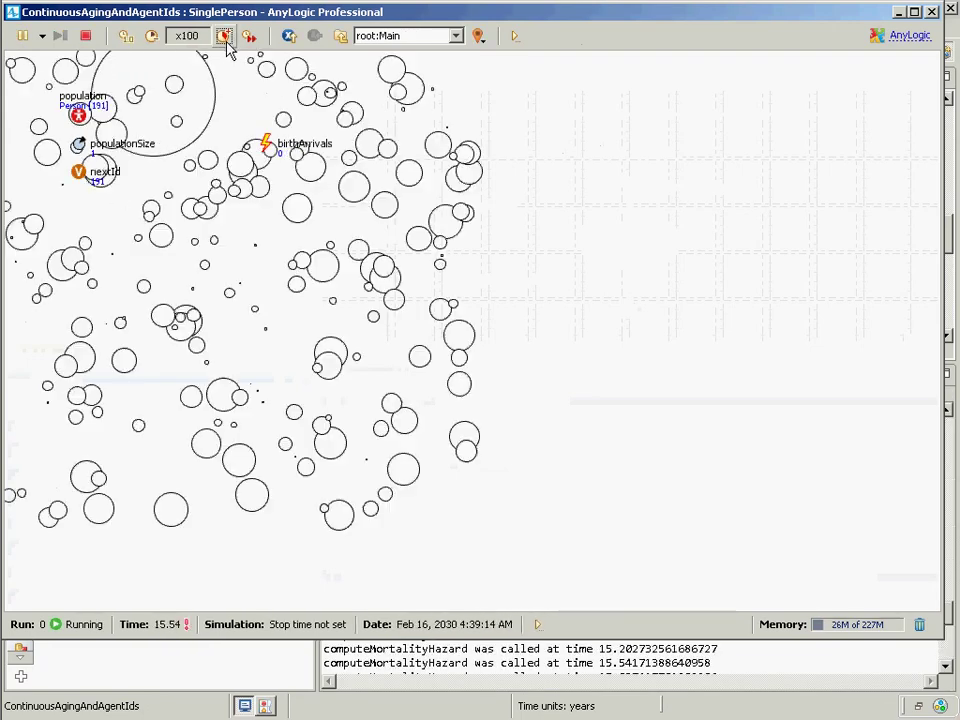
left_click(931, 11)
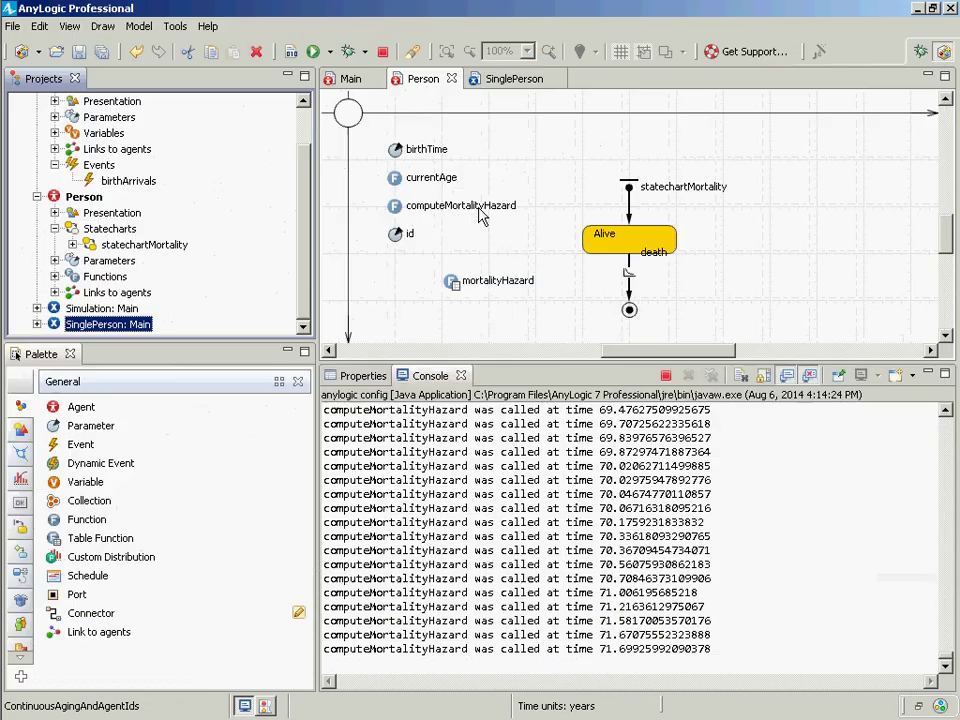
- Paste back the recomputeMortalityHazard transition and attach it as a loop on Alive
left_click(623, 310)
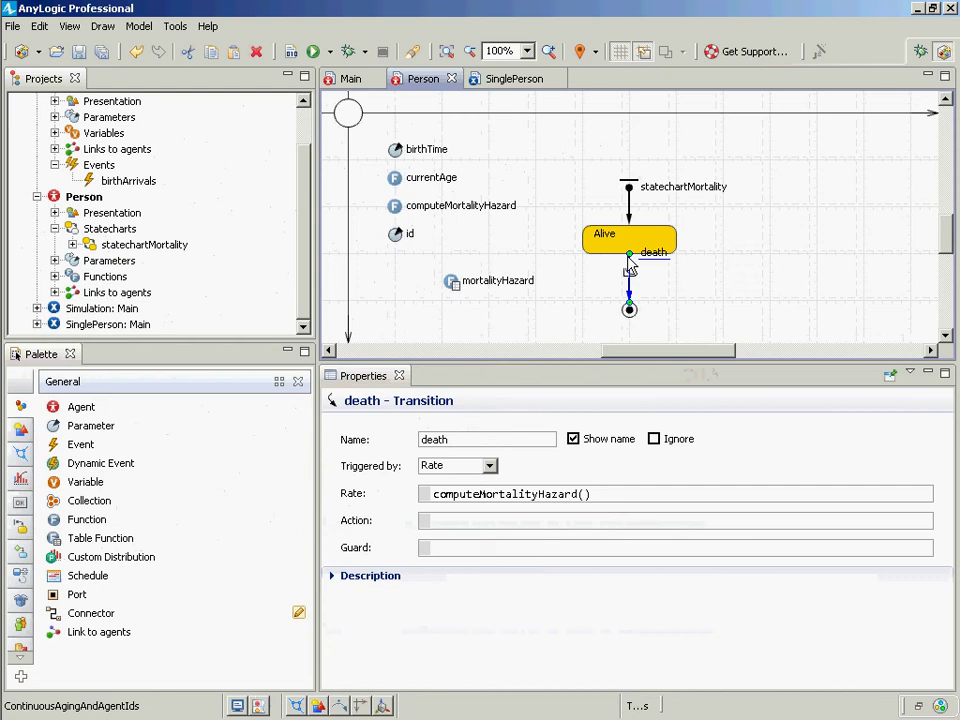
key("ctrl+v")
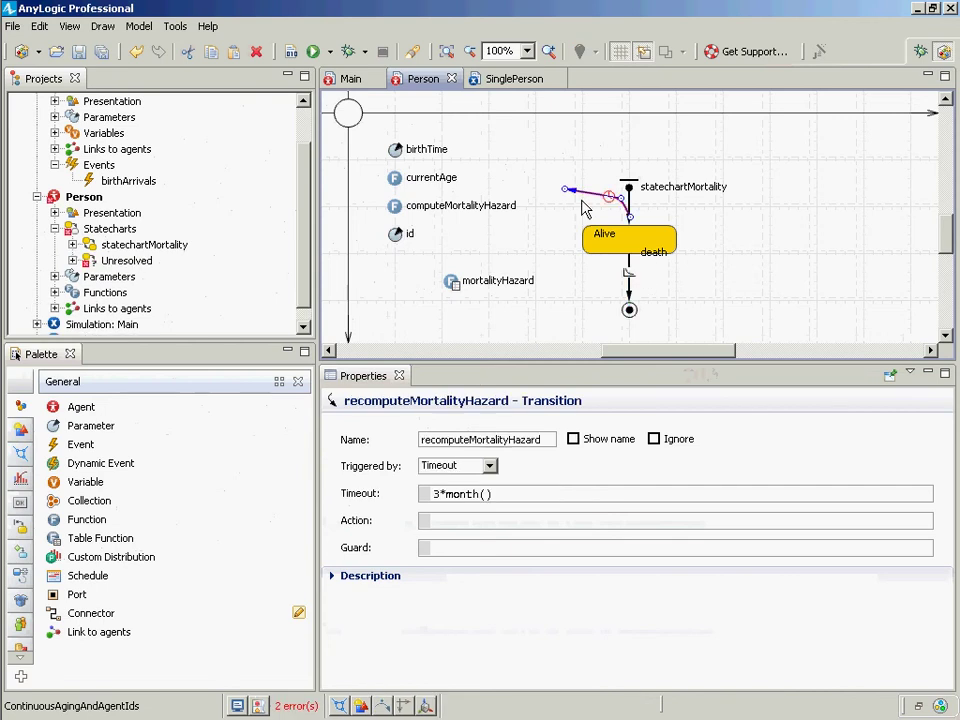
left_click_drag(583, 208, 658, 252)
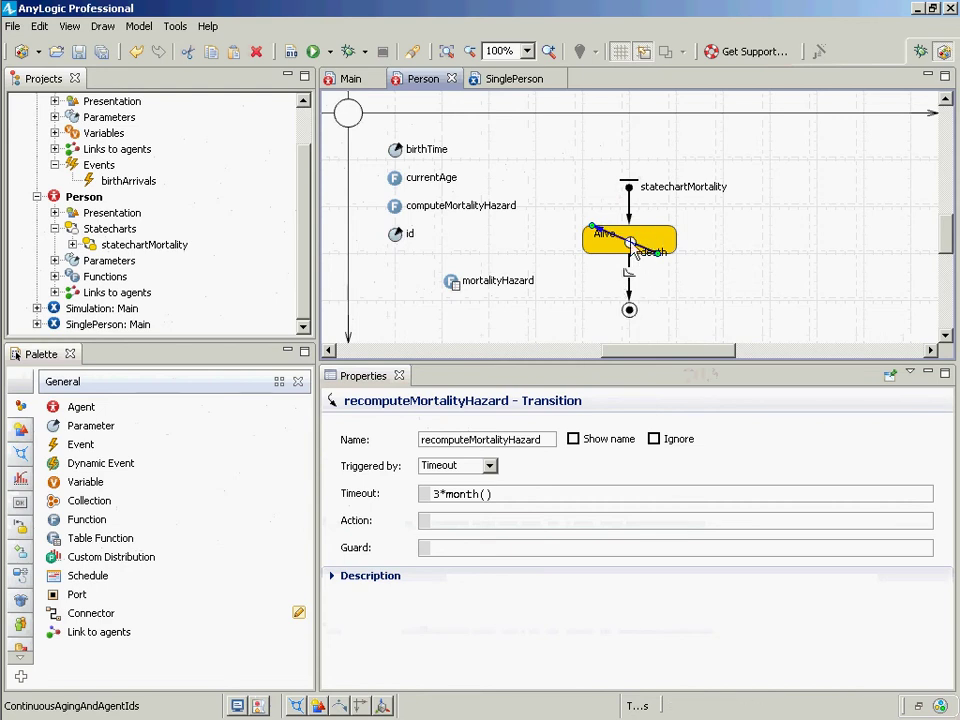
- Check its 3*month() timeout, then select the death transition's computeMortalityHazard() rate text
left_click(631, 244)
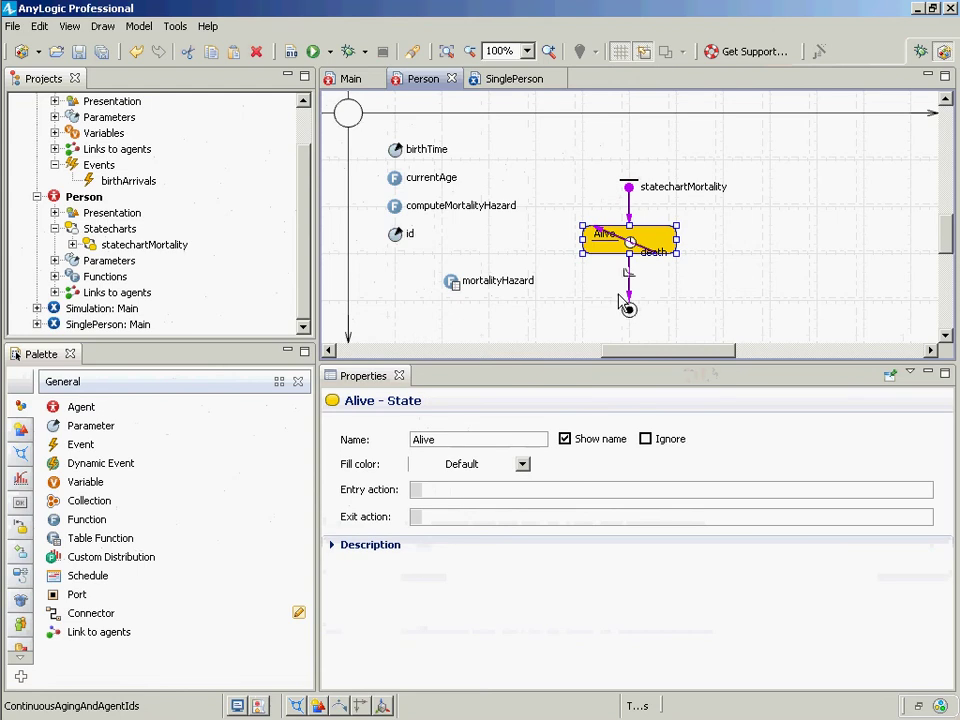
left_click(640, 246)
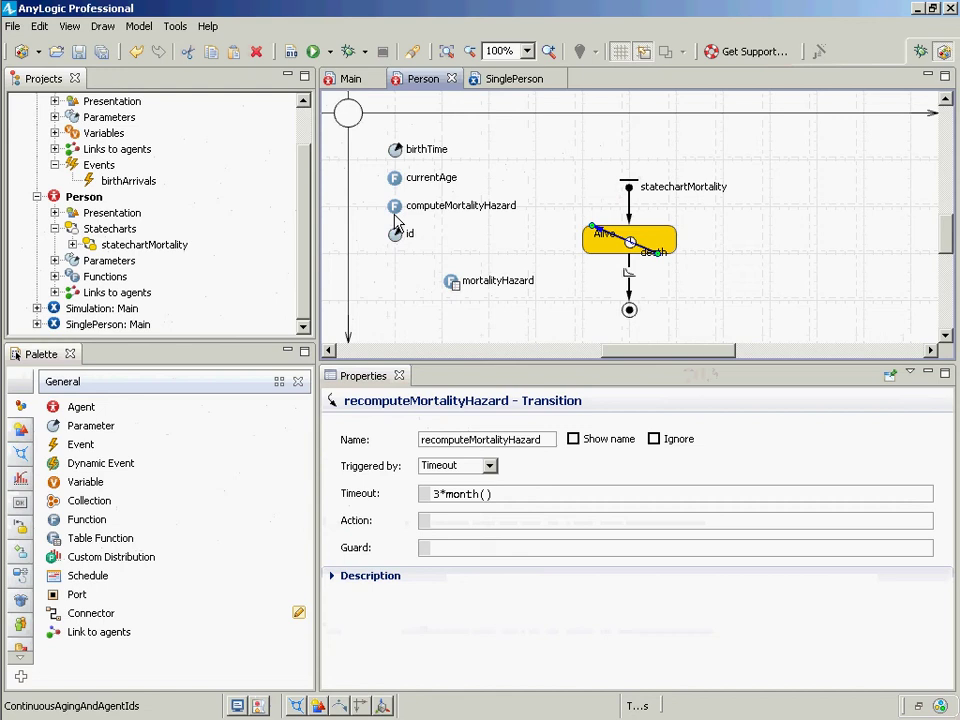
left_click(629, 285)
left_click_drag(608, 500, 425, 500)
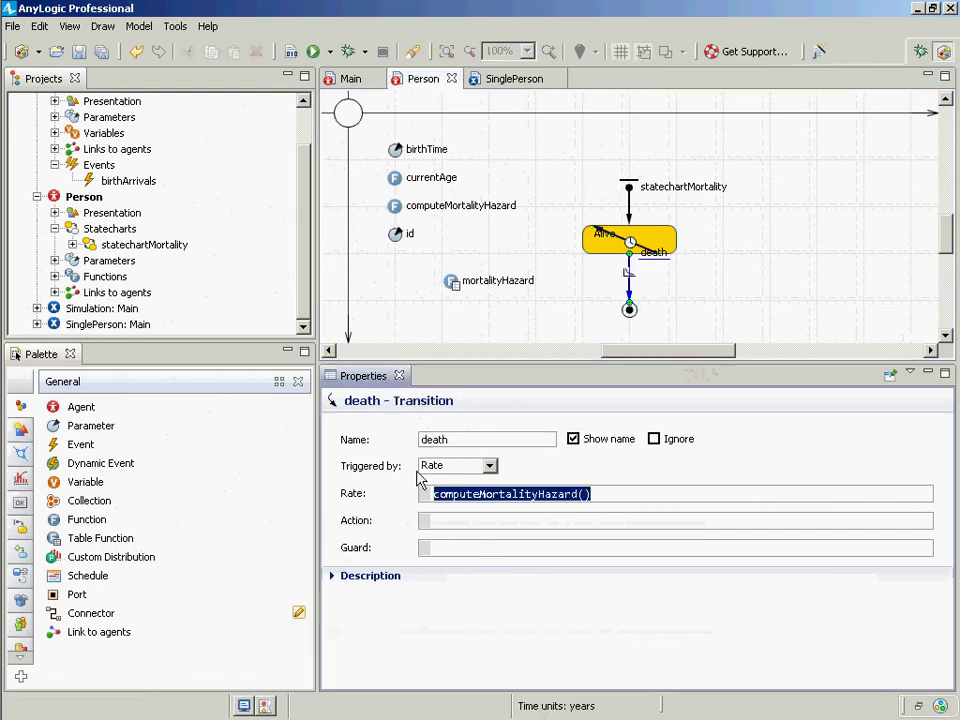
- Read computeMortalityHazard's traceln-and-return body, then reselect the death transition
left_click(394, 206)
left_click_drag(945, 471, 938, 557)
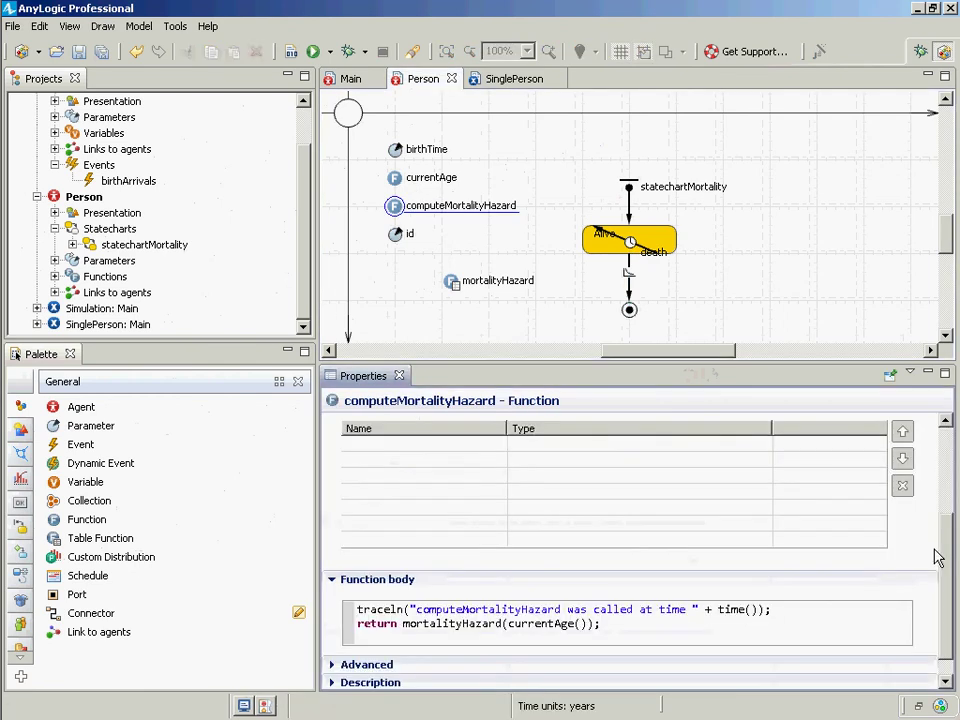
scroll(748, 593, "up", 5)
scroll(795, 639, "down", 5)
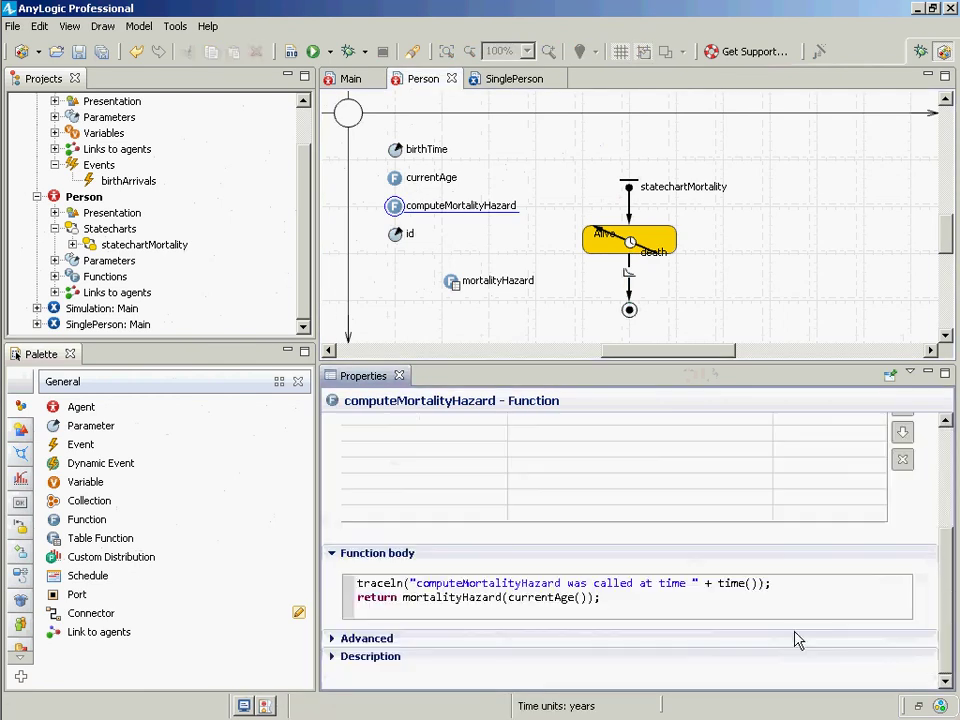
left_click(672, 584)
left_click(630, 293)
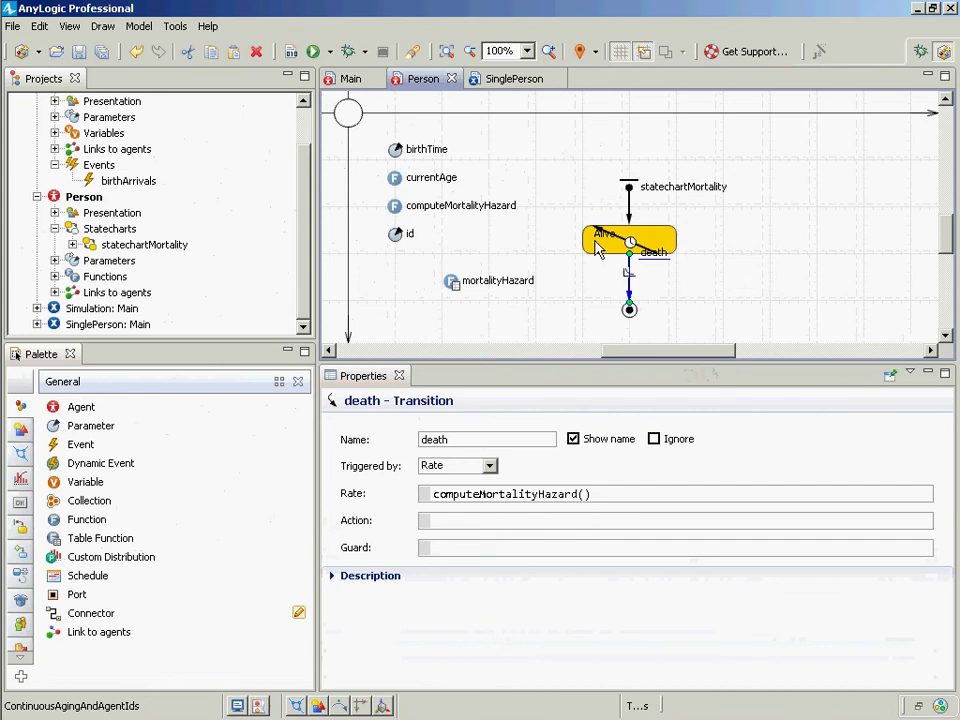
- Highlight recomputeMortalityHazard's 3*month() timeout, then switch back to the death transition
left_click(634, 252)
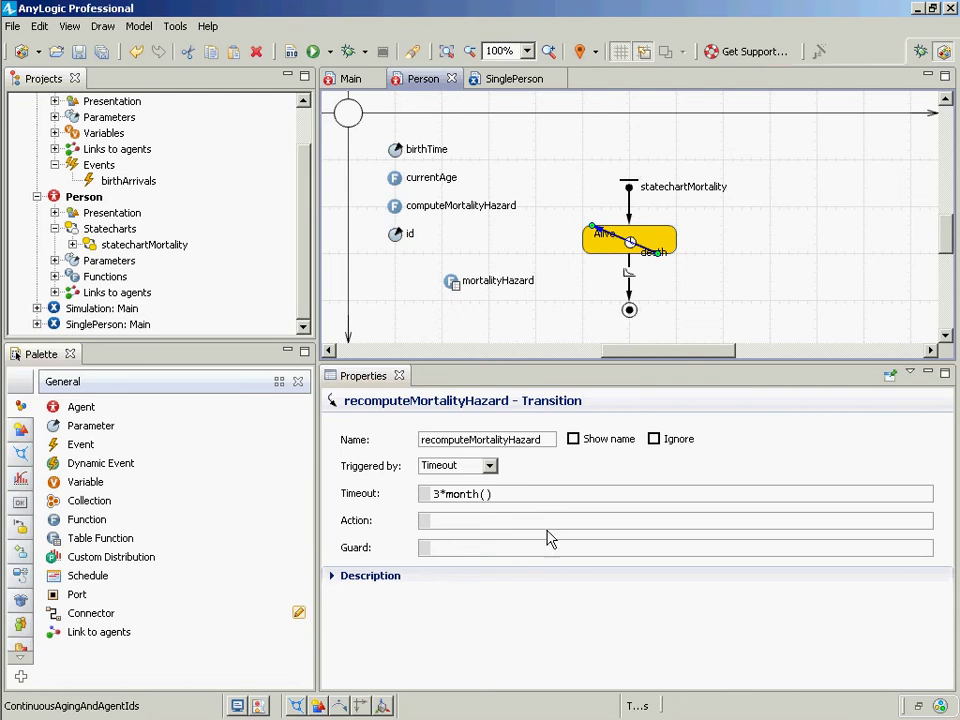
left_click_drag(510, 494, 389, 494)
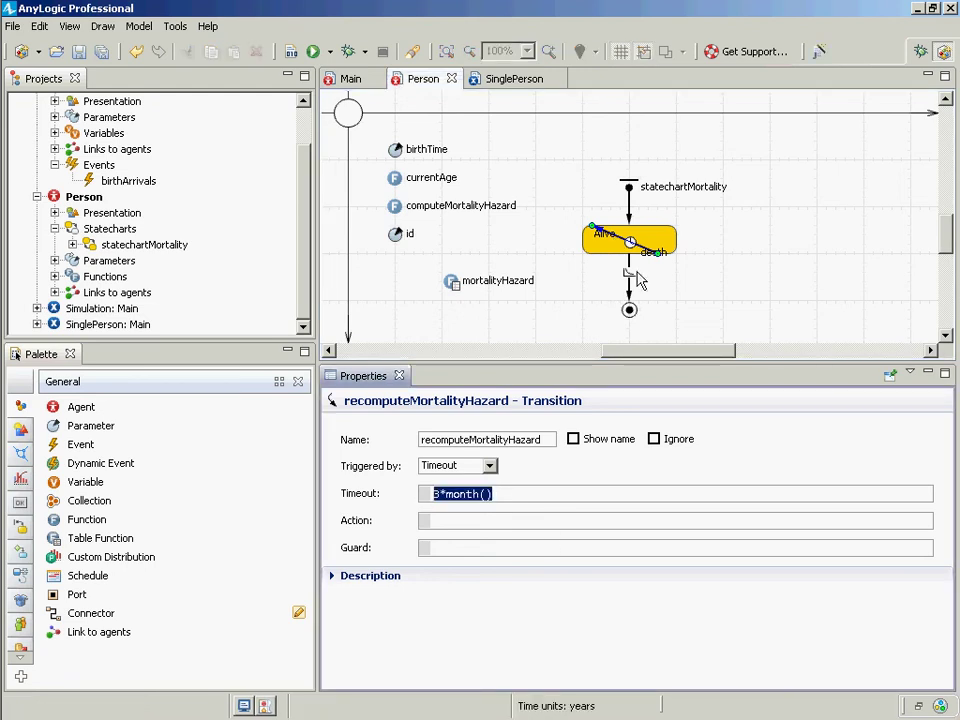
left_click(630, 276)
left_click(631, 244)
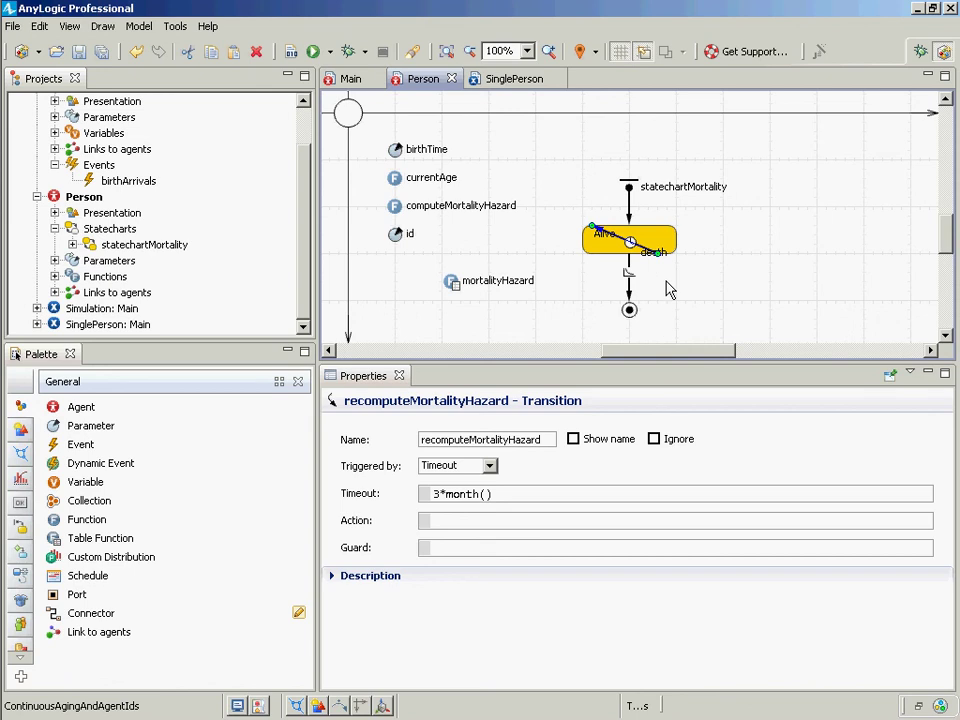
left_click(630, 290)
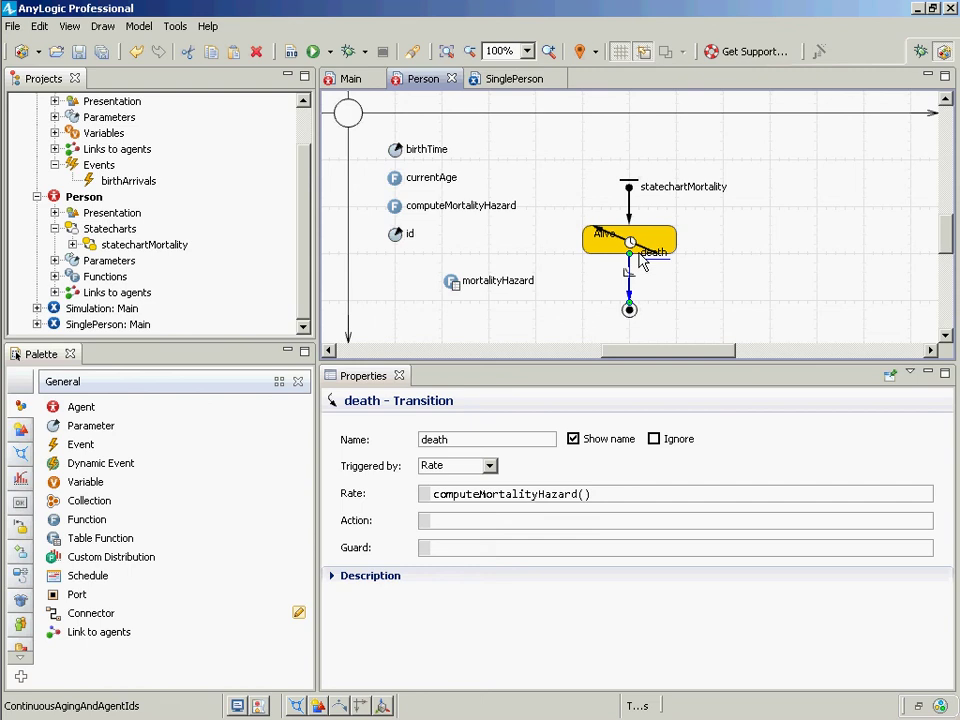
- Check Person's id parameter, then open Main and select its Person population
left_click(397, 238)
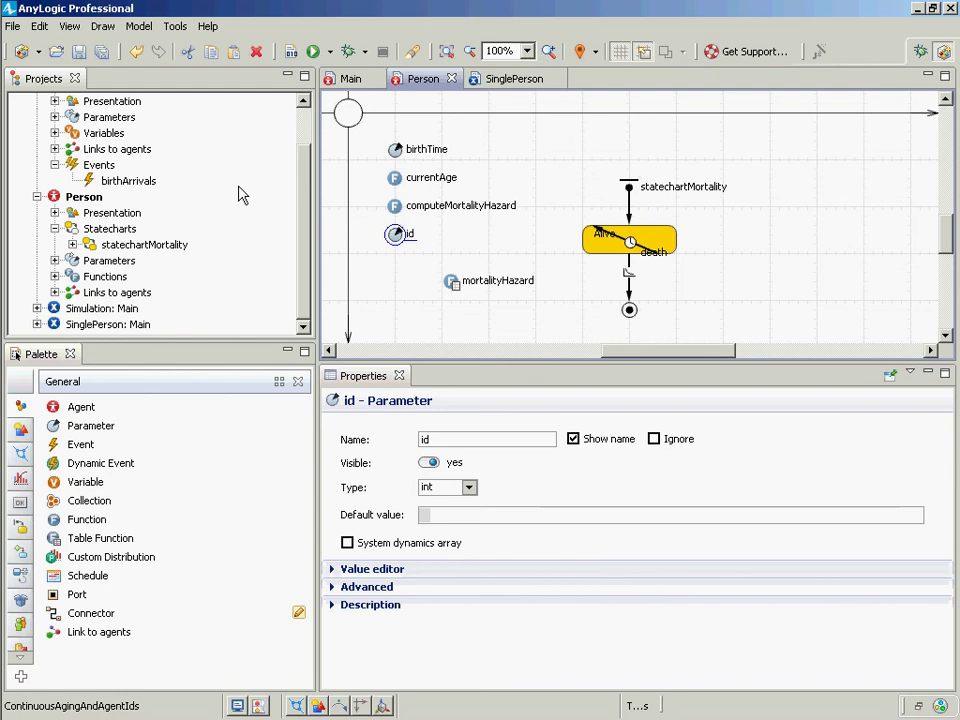
left_click(304, 141)
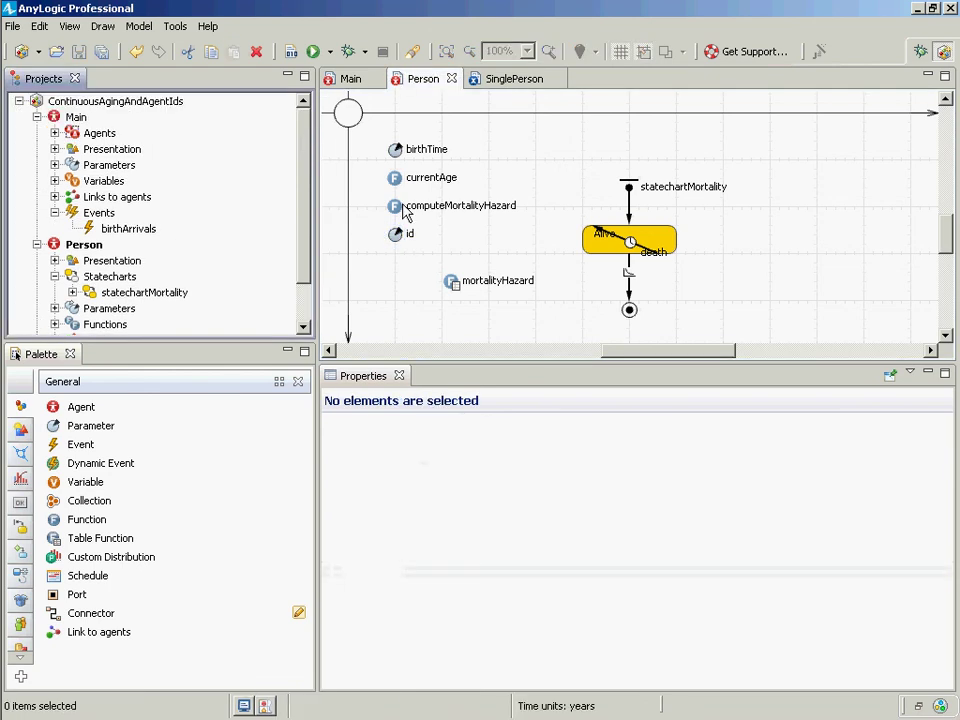
double_click(76, 117)
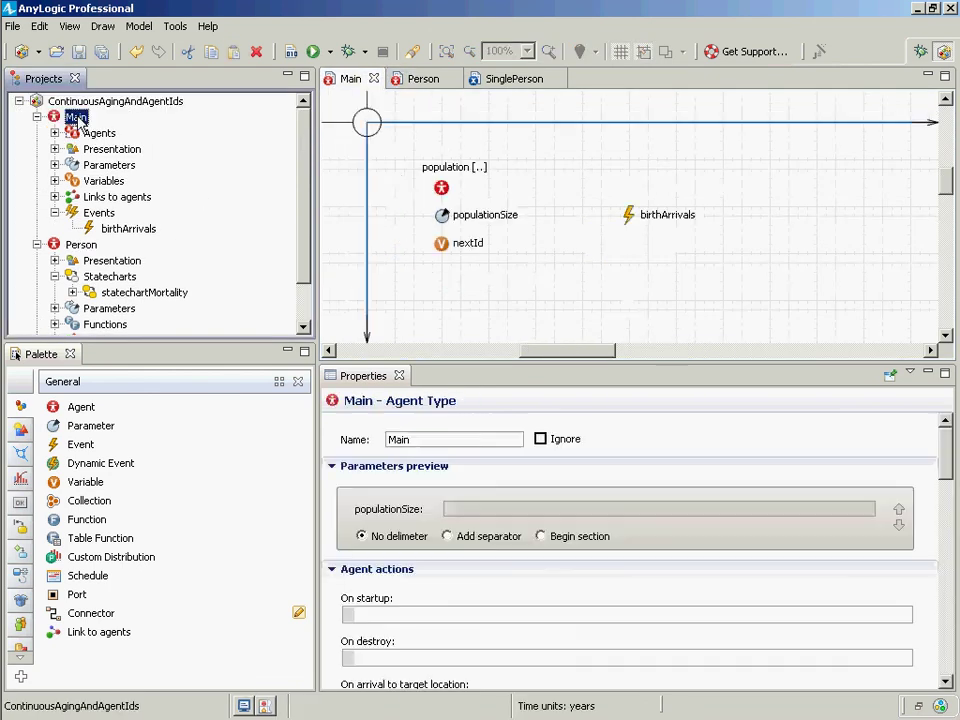
left_click(442, 189)
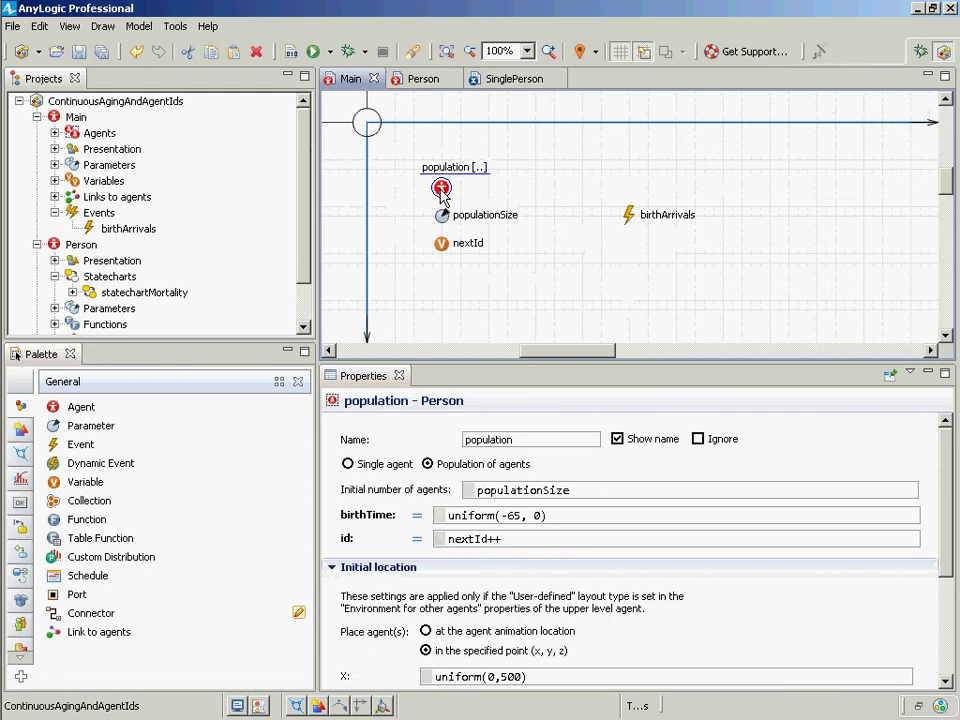
- Show nextId's initial value 0 and highlight the population's nextId++ id expression
left_click(443, 245)
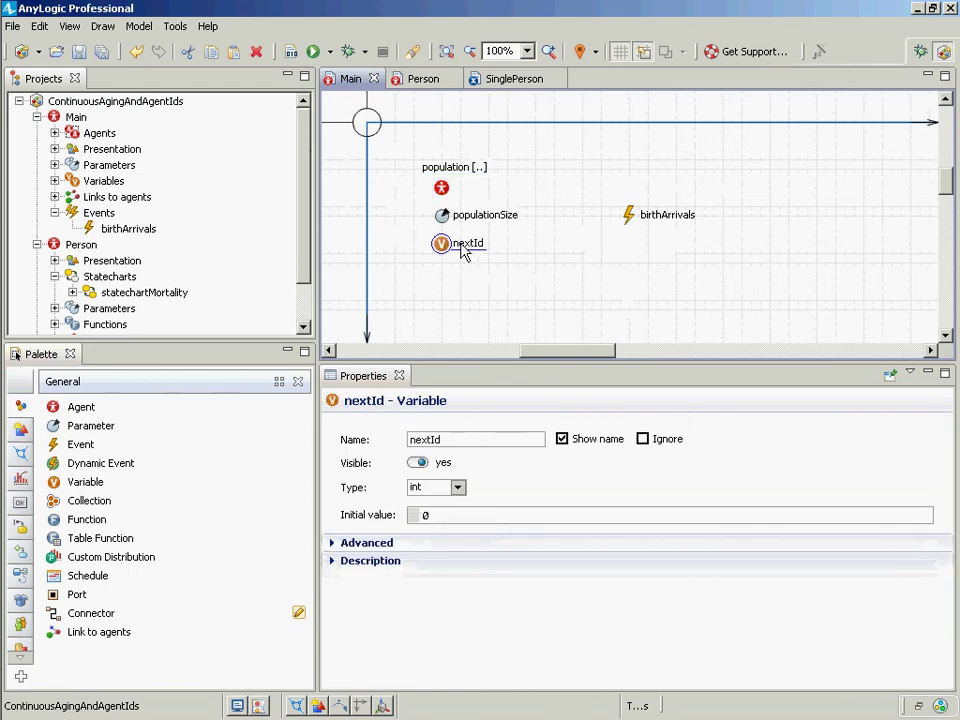
left_click(450, 518)
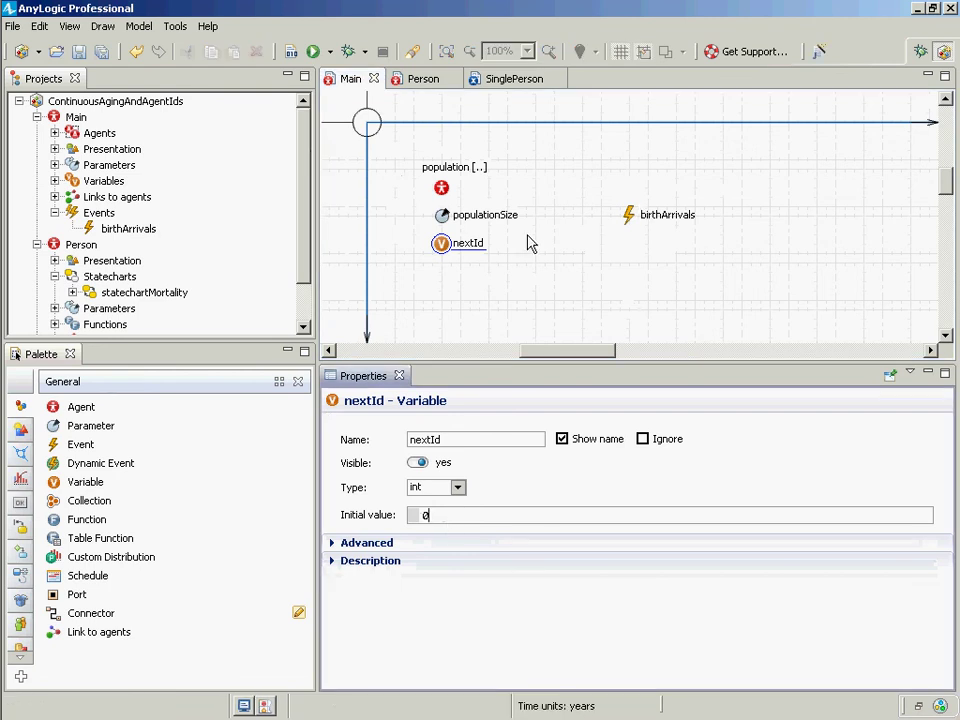
left_click(442, 190)
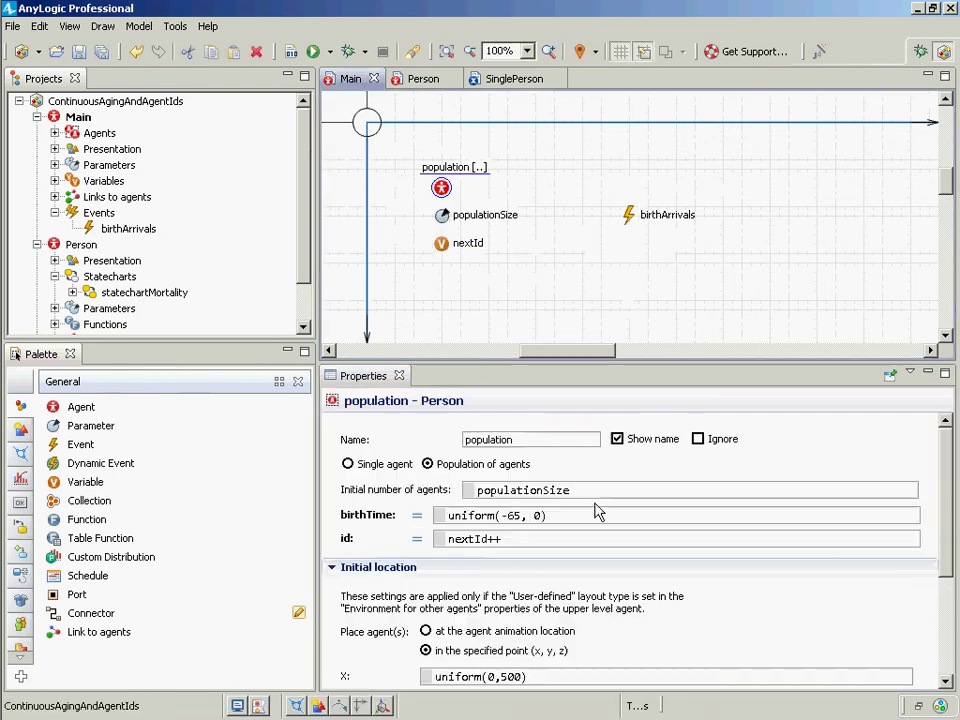
left_click_drag(555, 540, 418, 545)
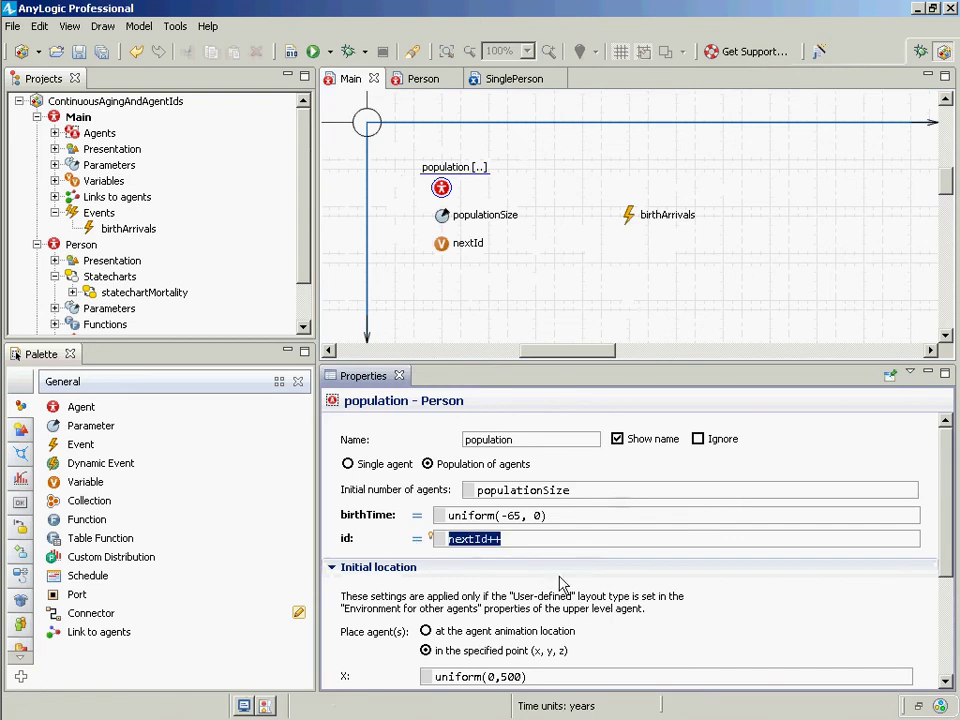
left_click(516, 543)
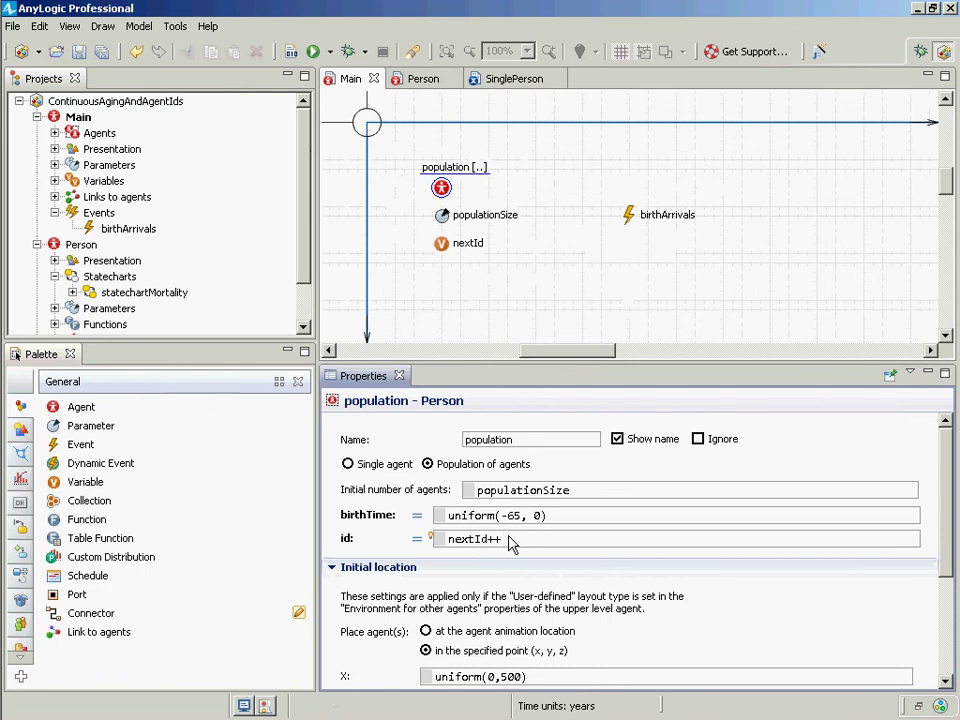
left_click_drag(503, 541, 487, 540)
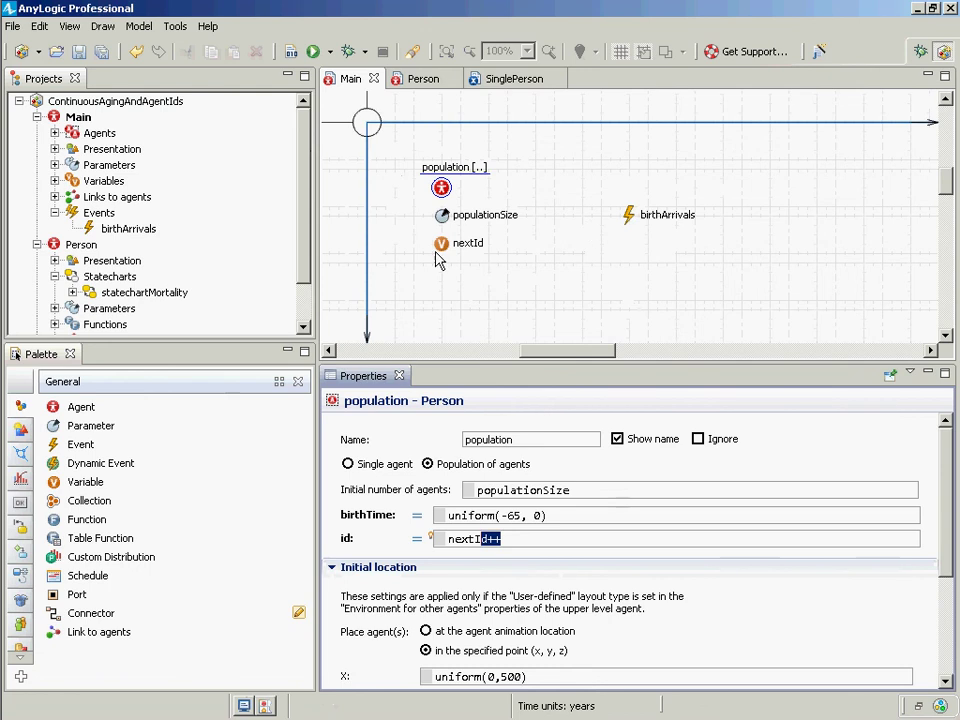
- Select the birthArrivals event, comparing it with the population's settings
left_click(631, 218)
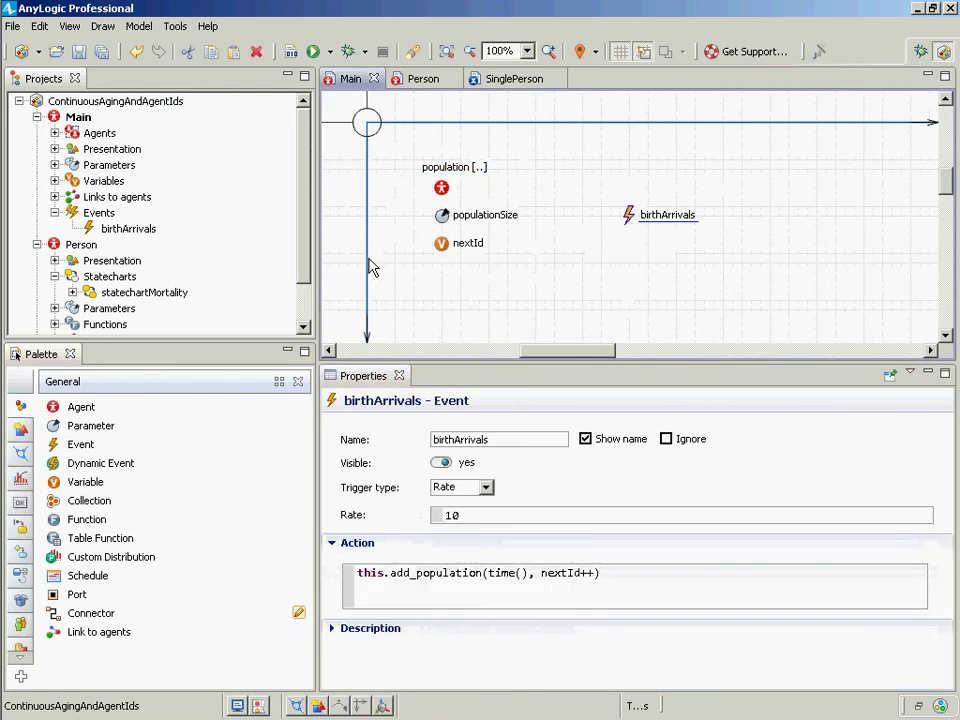
left_click(441, 188)
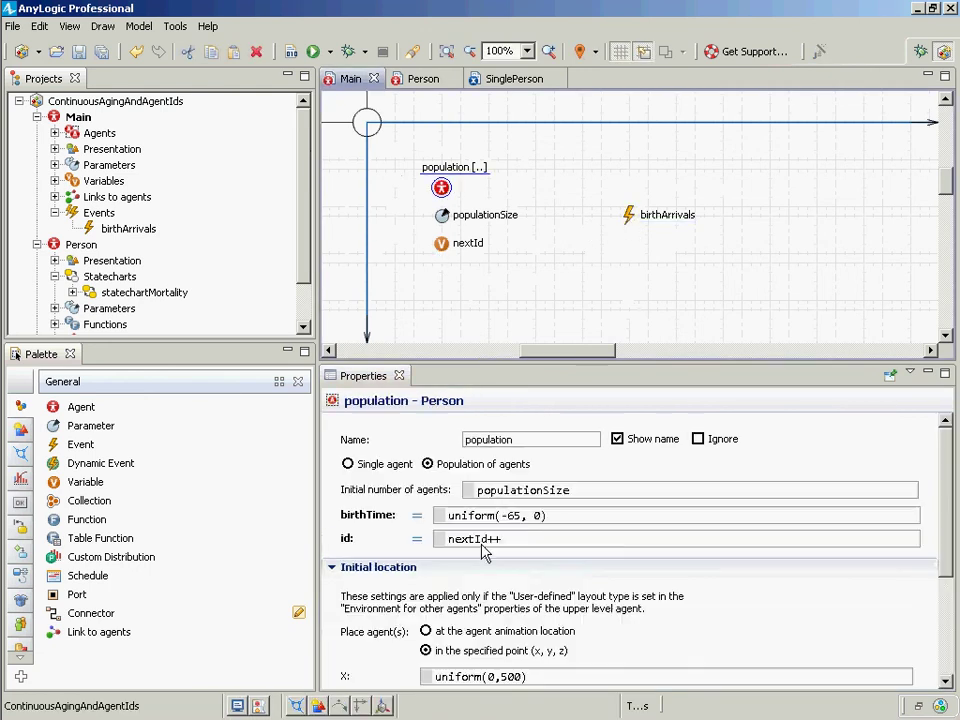
left_click(640, 215)
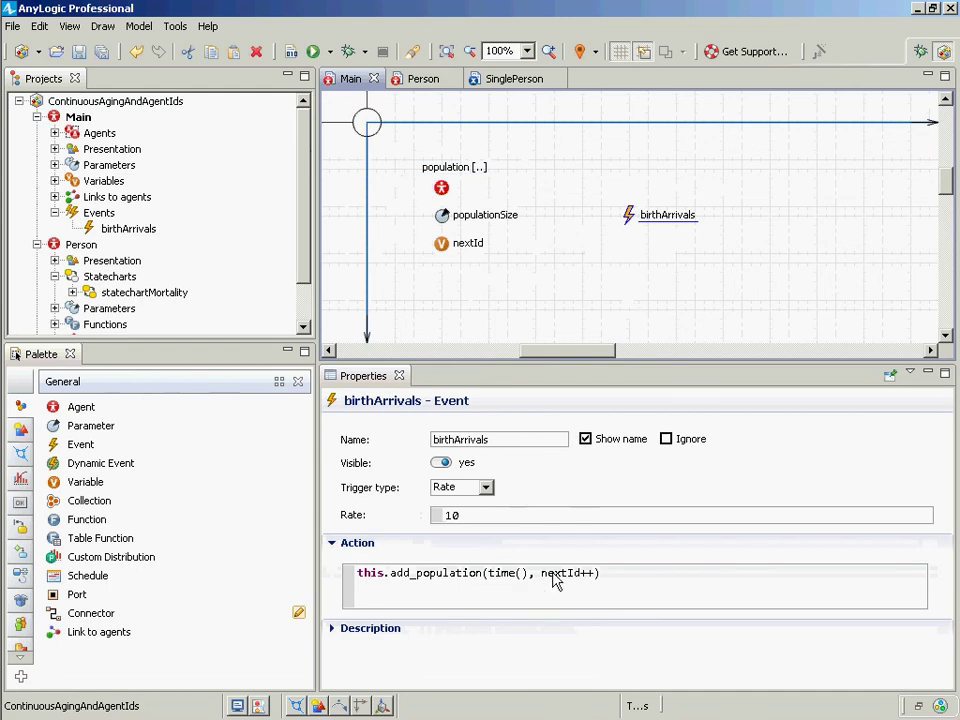
- Highlight nextId++ and time() in add_population(time(), nextId++) and save the model
left_click_drag(541, 573, 600, 573)
left_click_drag(486, 575, 530, 580)
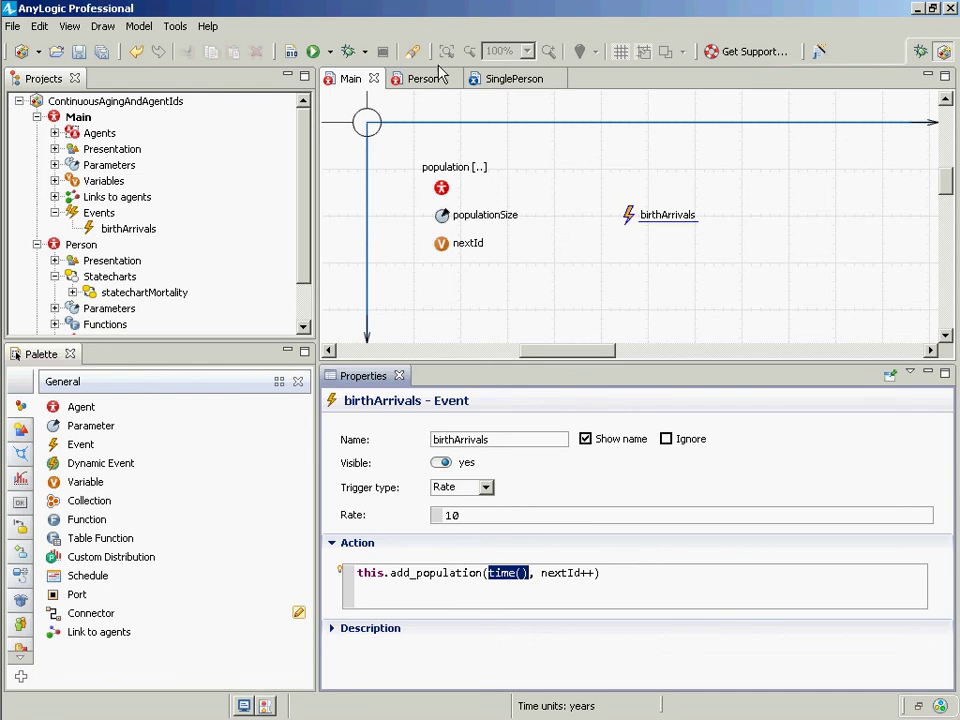
key("ctrl+s")
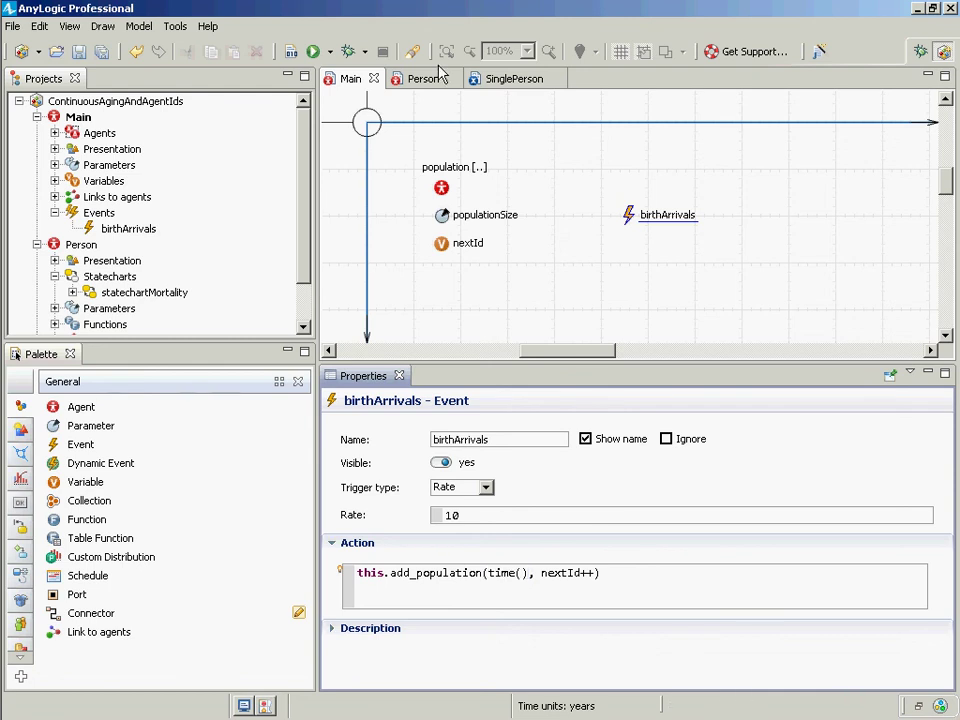
left_click(20, 452)
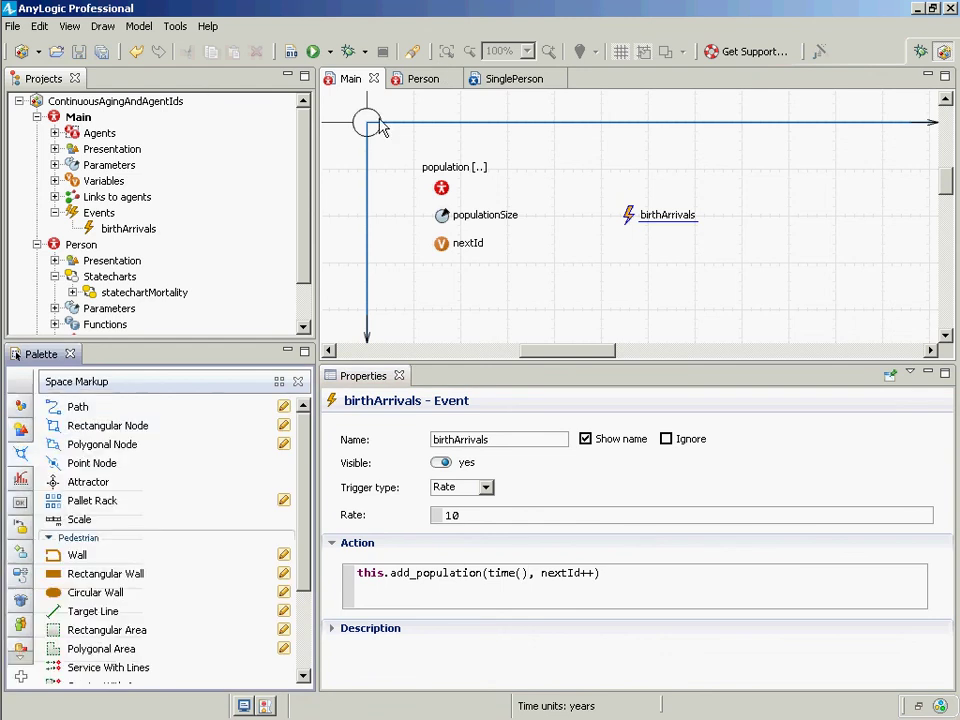
left_click(442, 246)
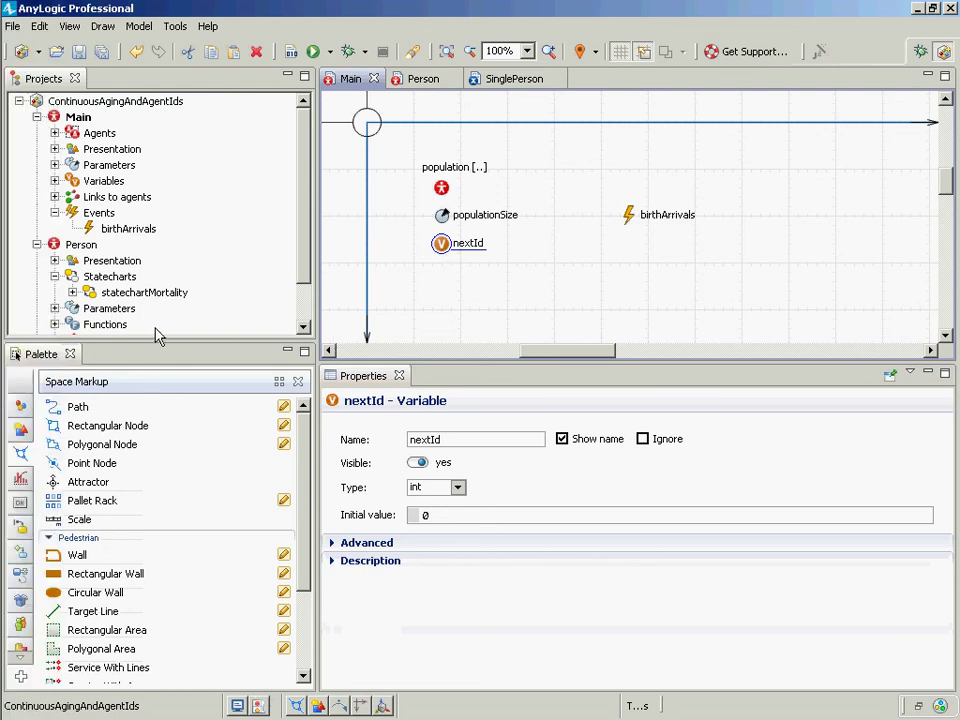
left_click(308, 314)
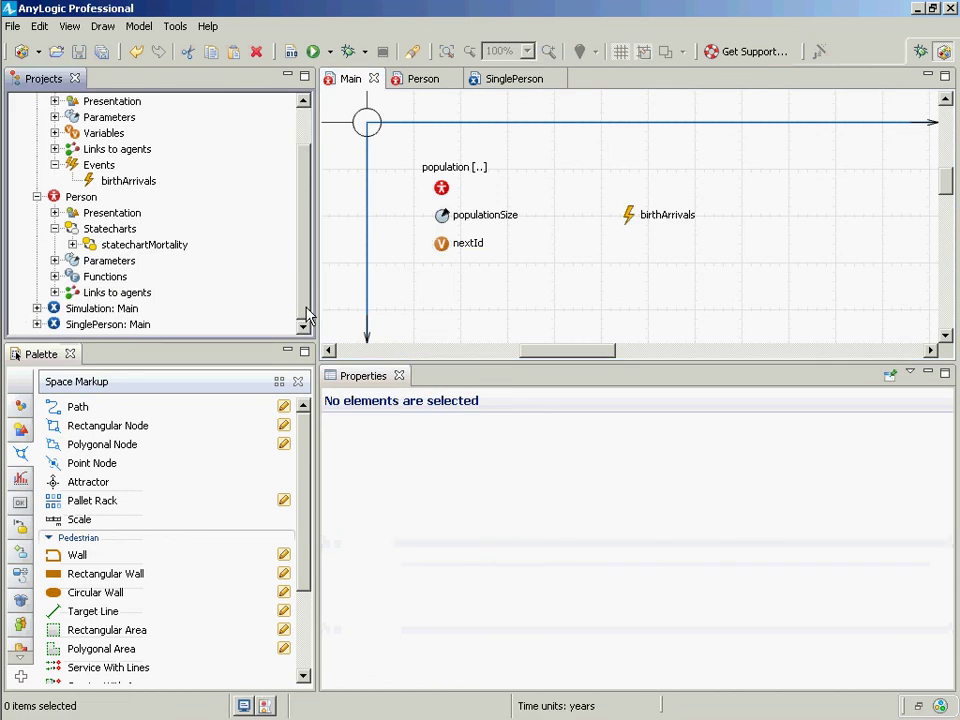